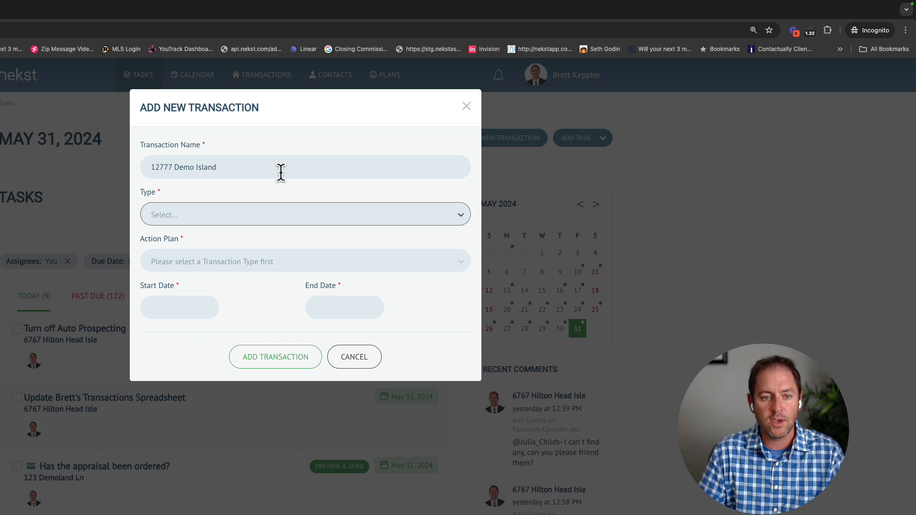
Make the transaction Pending Buyer on the #DEMO - Buyer Financing Closing Plan 3.0 action plan
left_click(286, 216)
left_click(242, 261)
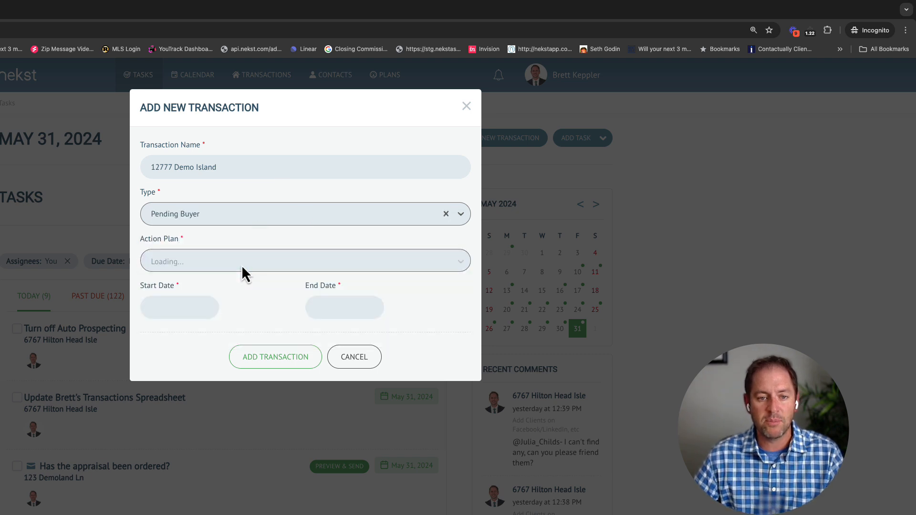
left_click(220, 262)
scroll(231, 331, "down", 3)
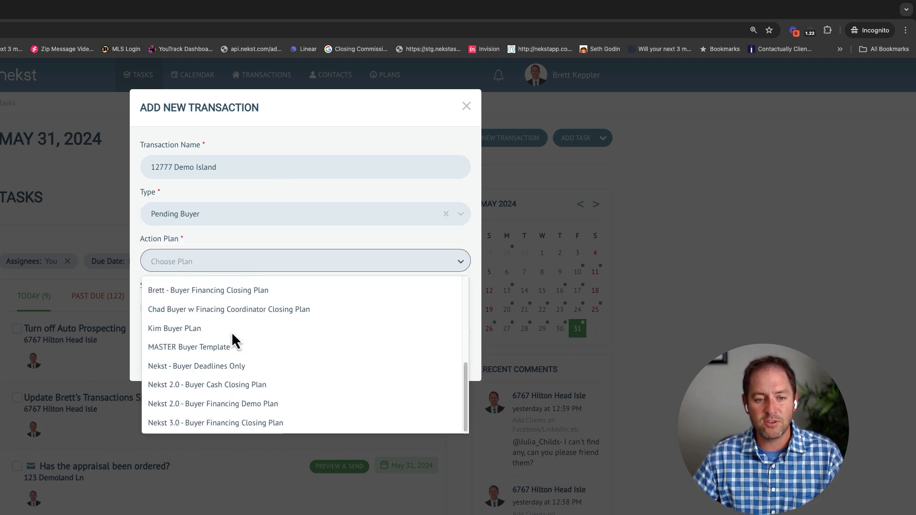
scroll(211, 319, "up", 3)
left_click(209, 317)
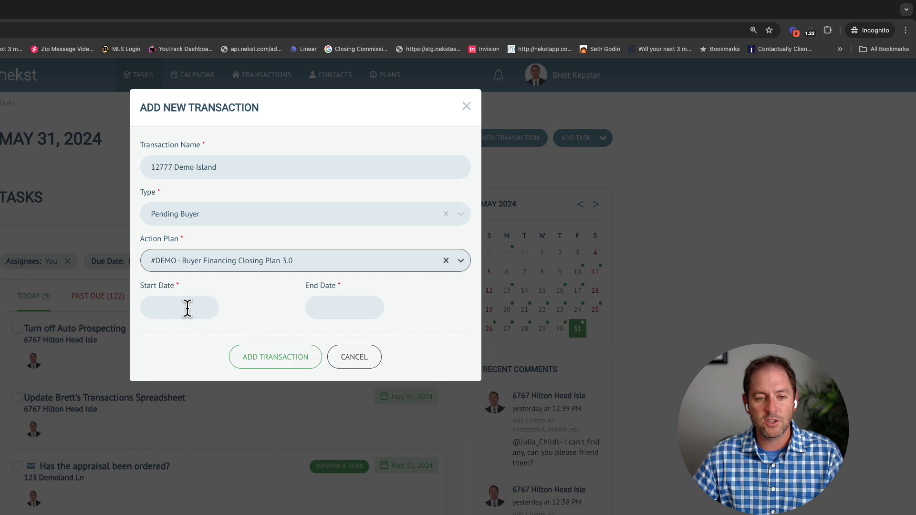
Set start 05/31/2024 and end 06/28/2024, then create the transaction
left_click(189, 308)
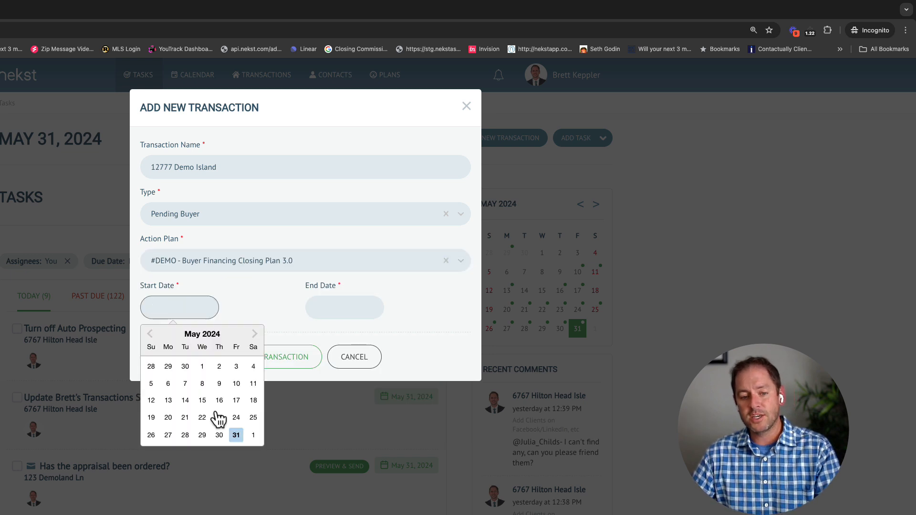
left_click(236, 435)
left_click(330, 314)
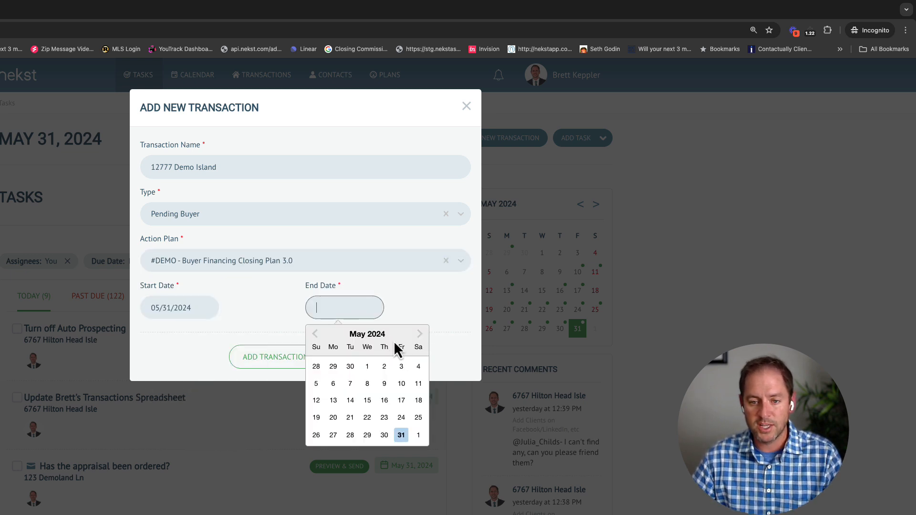
left_click(420, 335)
left_click(401, 435)
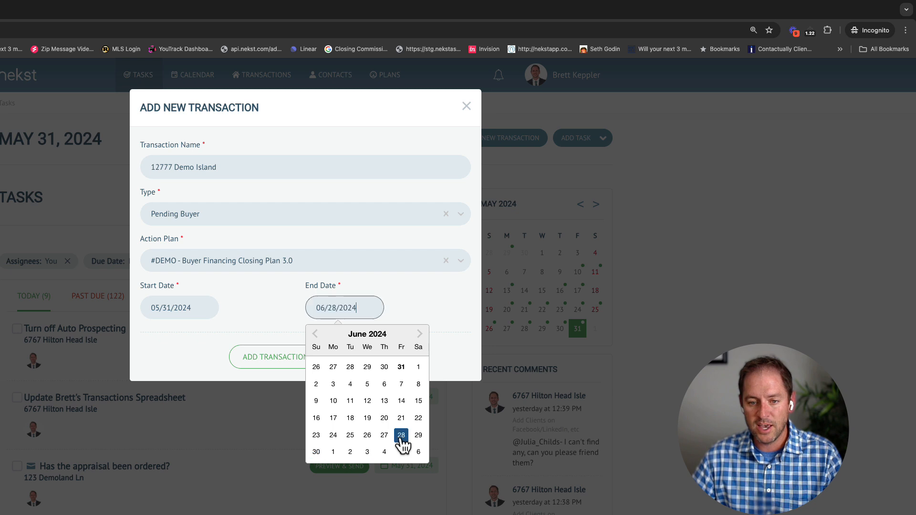
left_click(279, 316)
left_click(274, 359)
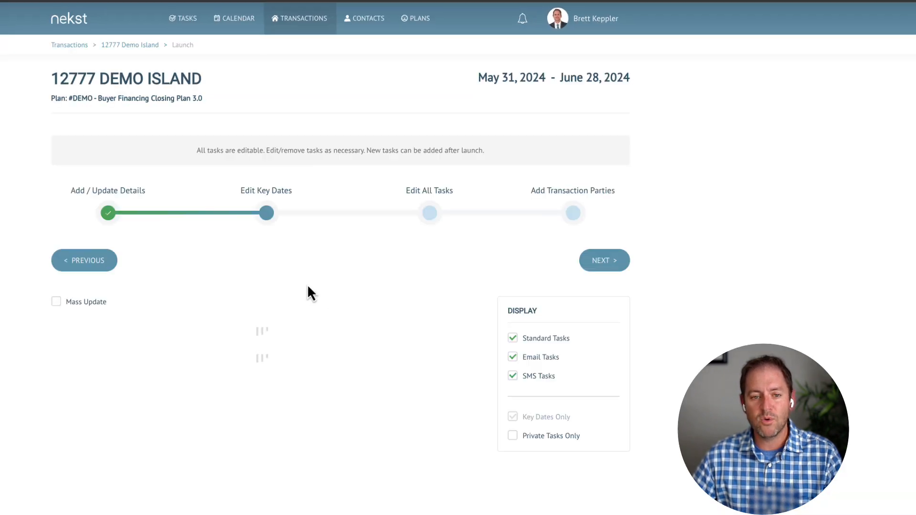
Delete the Release HOA Contingency and Receive HOA Documents for Review tasks
scroll(295, 305, "down", 1)
scroll(298, 315, "down", 1)
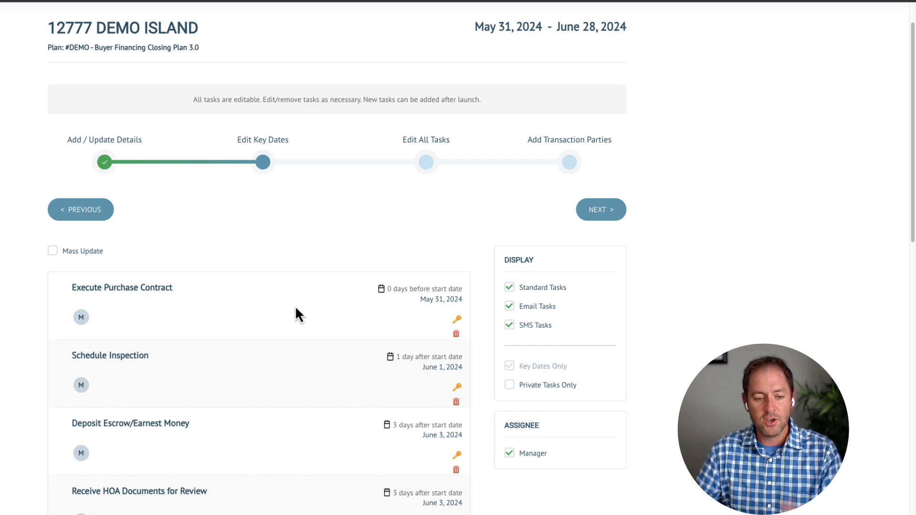
scroll(330, 372, "down", 2)
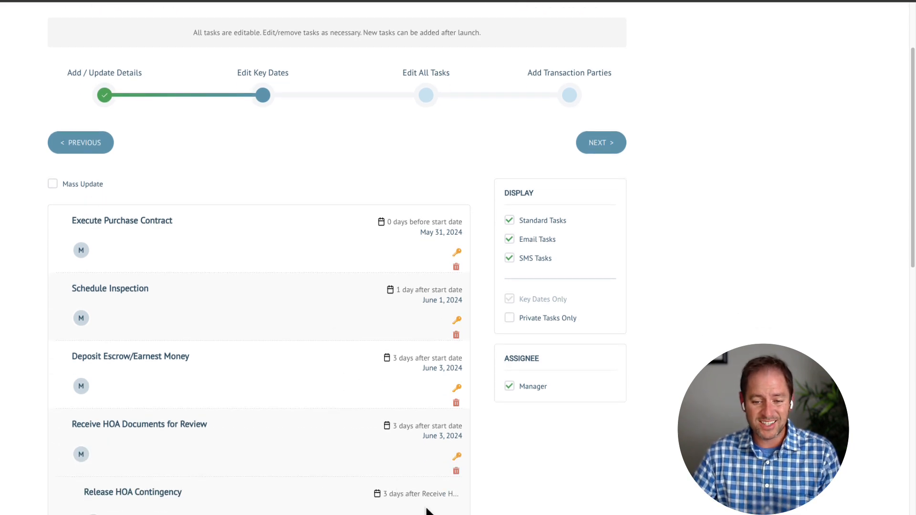
left_click(456, 513)
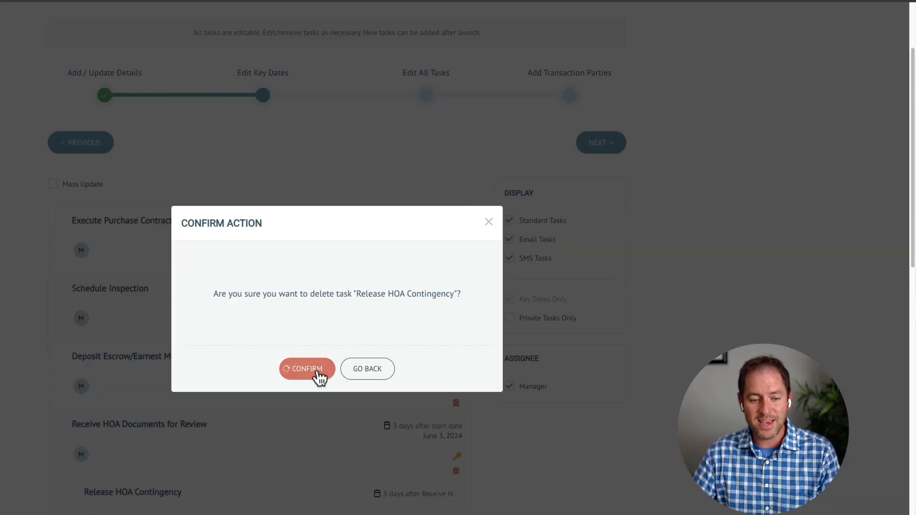
left_click(316, 373)
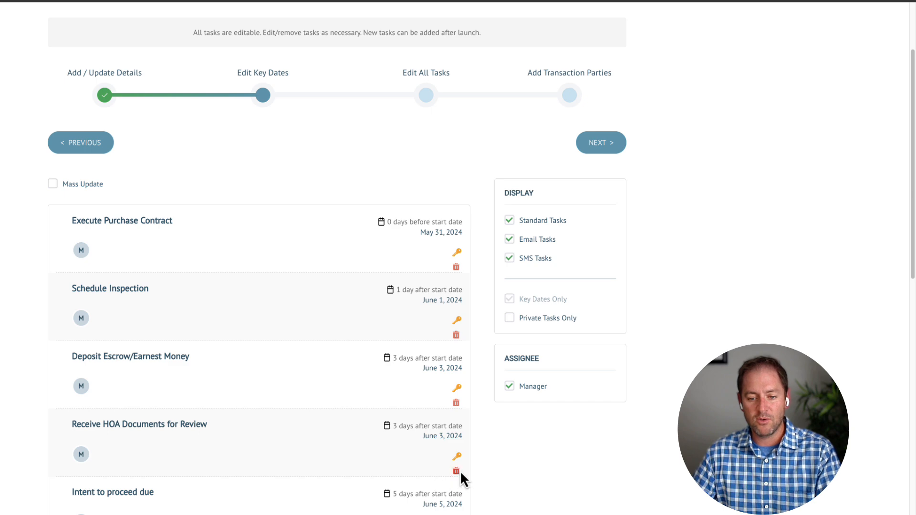
left_click(456, 471)
left_click(310, 381)
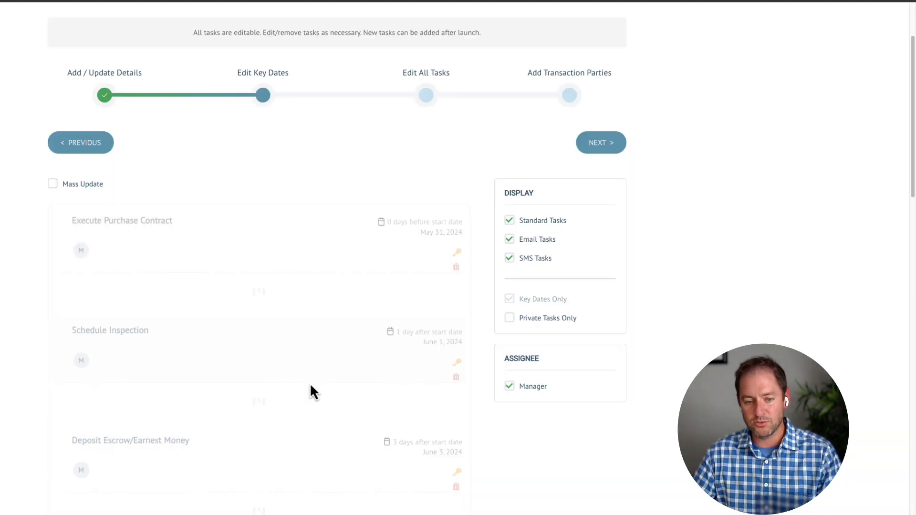
Change Deliver Inspection Findings Addendum's due offset from 10 to 14 days, then advance to Add Transaction Parties
scroll(310, 383, "down", 4)
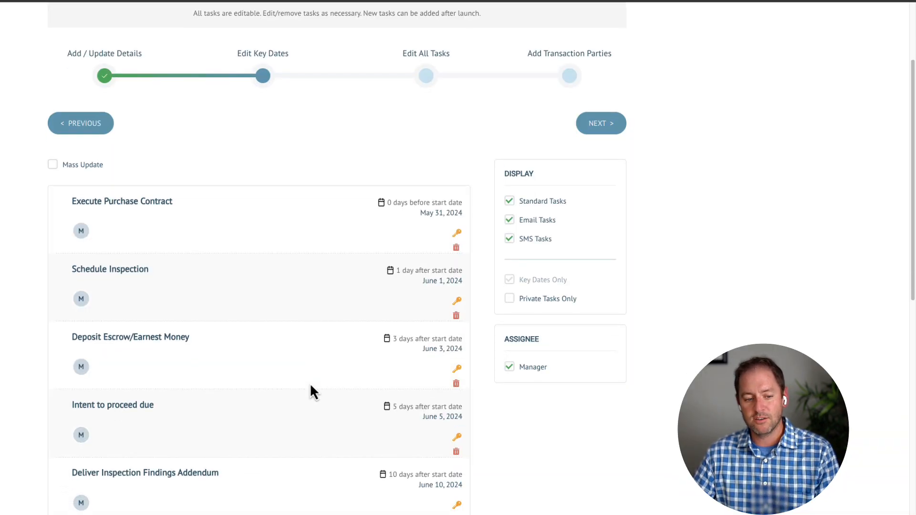
left_click(153, 315)
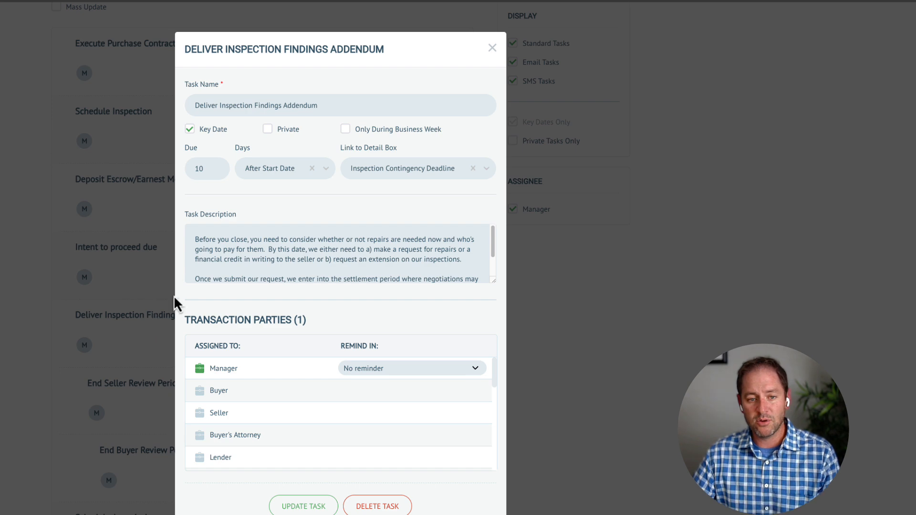
double_click(210, 167)
type("14")
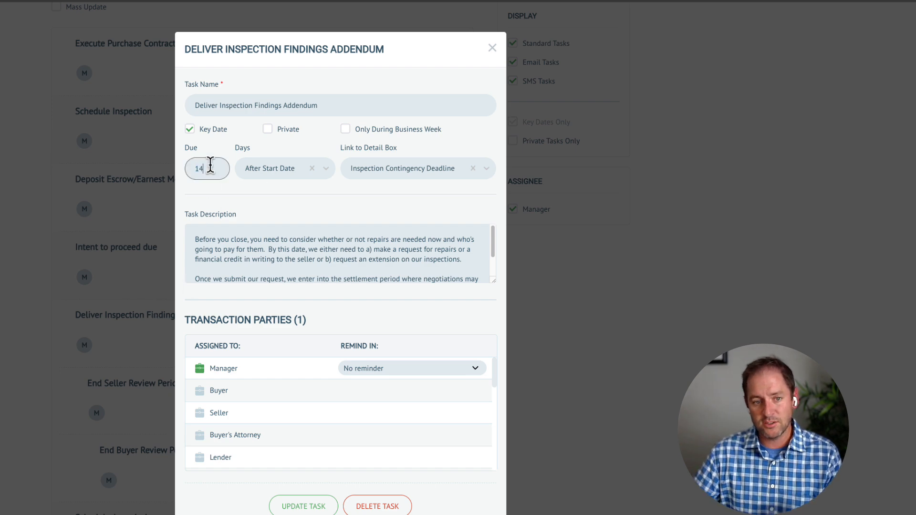
left_click(303, 506)
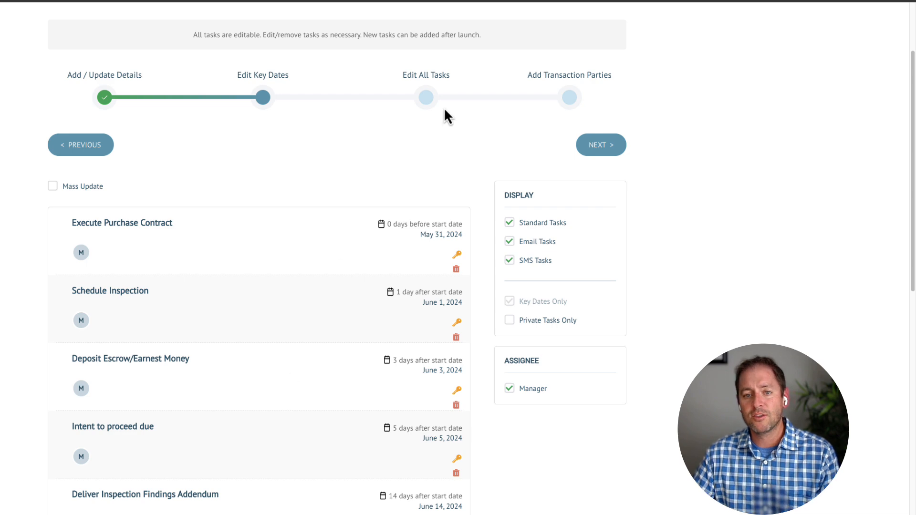
left_click(425, 98)
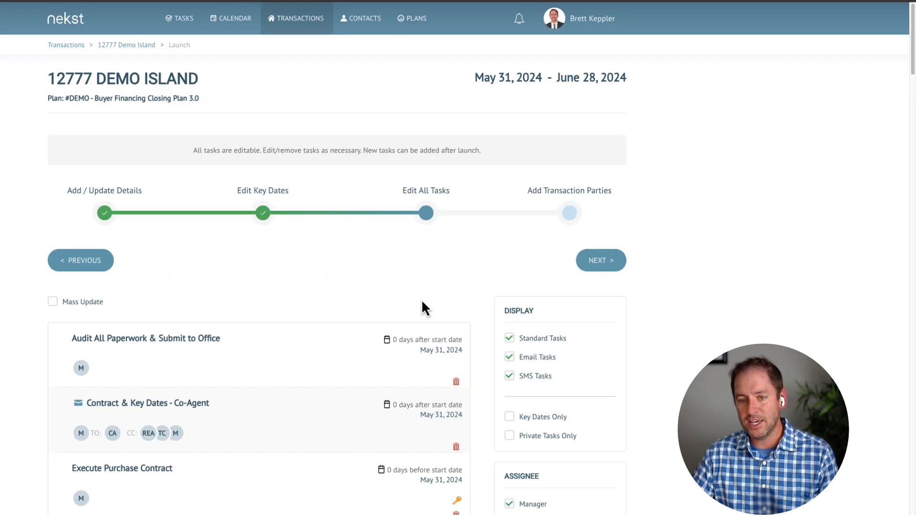
left_click(570, 213)
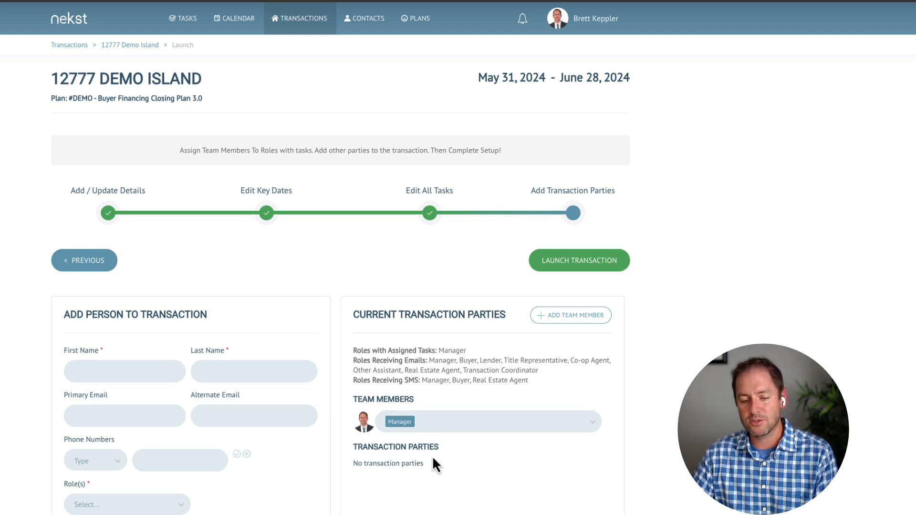
Enter the new person's first name, last name and primary e-mail address
left_click(149, 368)
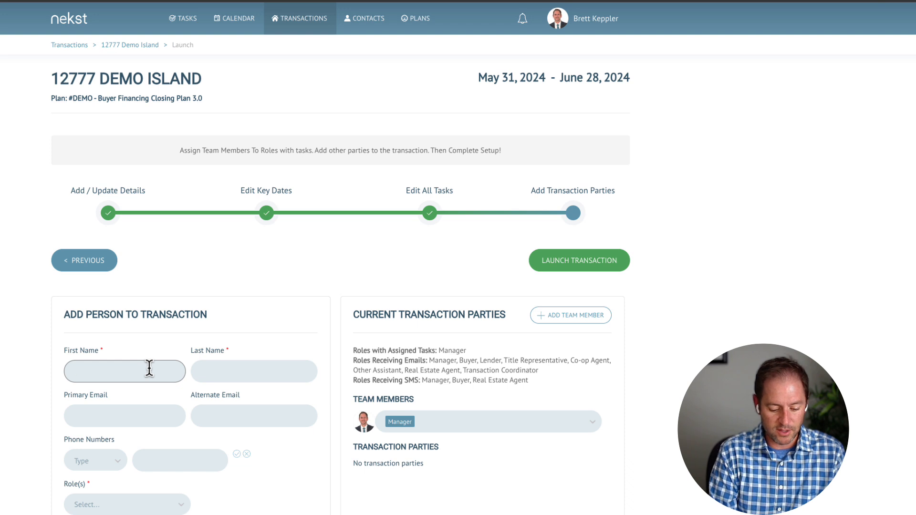
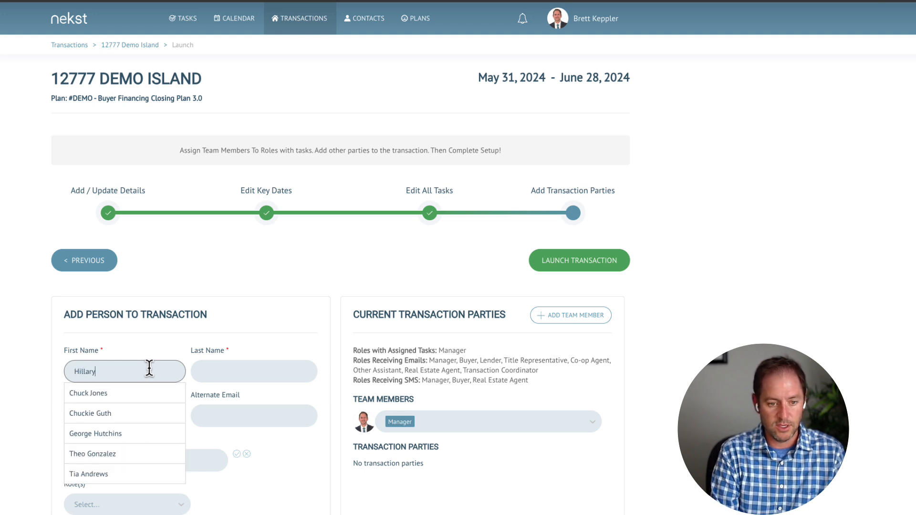
key("Tab")
key("Tab")
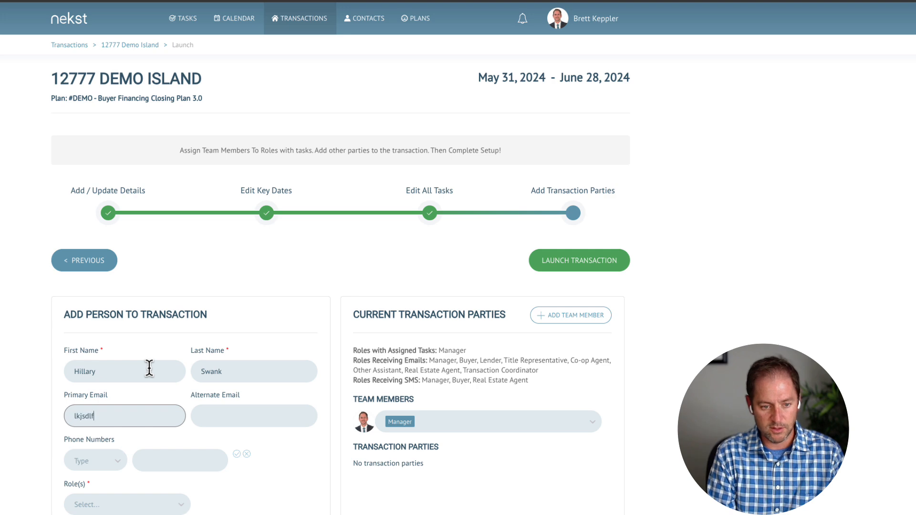
Give the person the Co-op Agent role and a mobile phone number, then add them
left_click(171, 424)
scroll(189, 480, "down", 6)
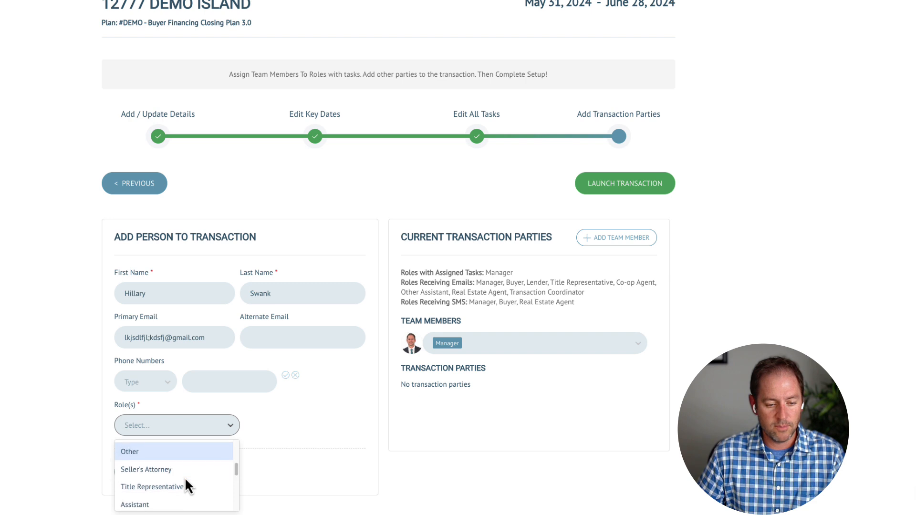
type("Co-")
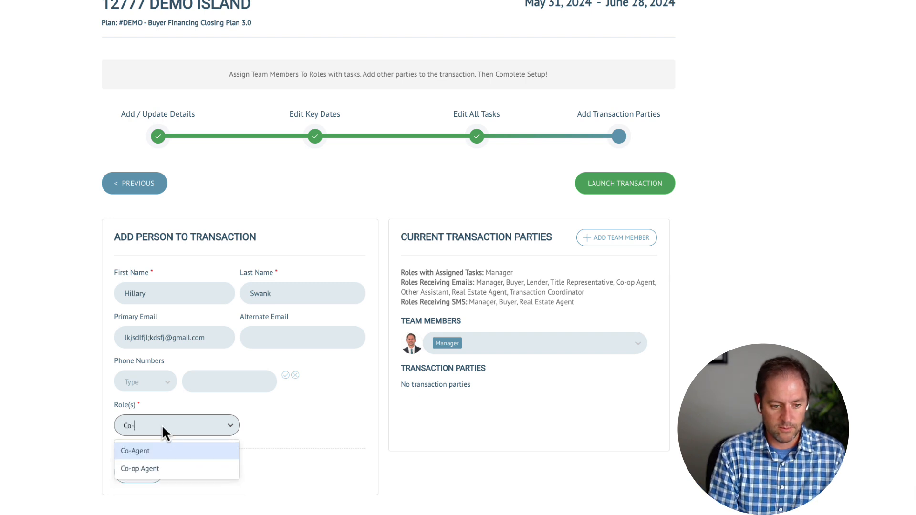
left_click(140, 468)
left_click(132, 381)
left_click(132, 404)
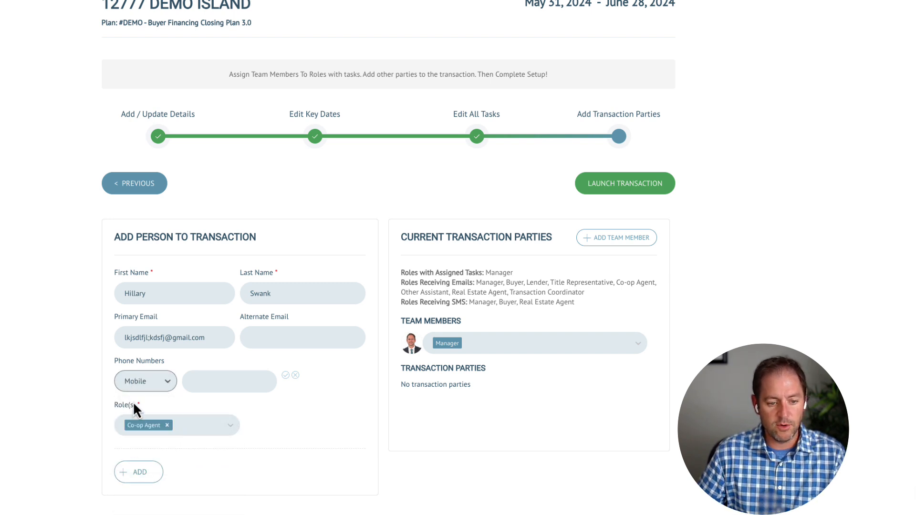
left_click(193, 383)
type("5552345")
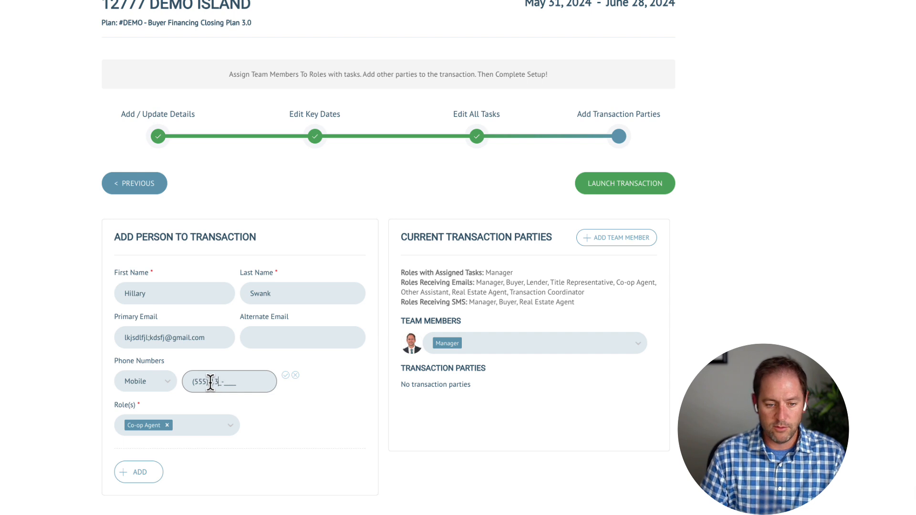
type("612")
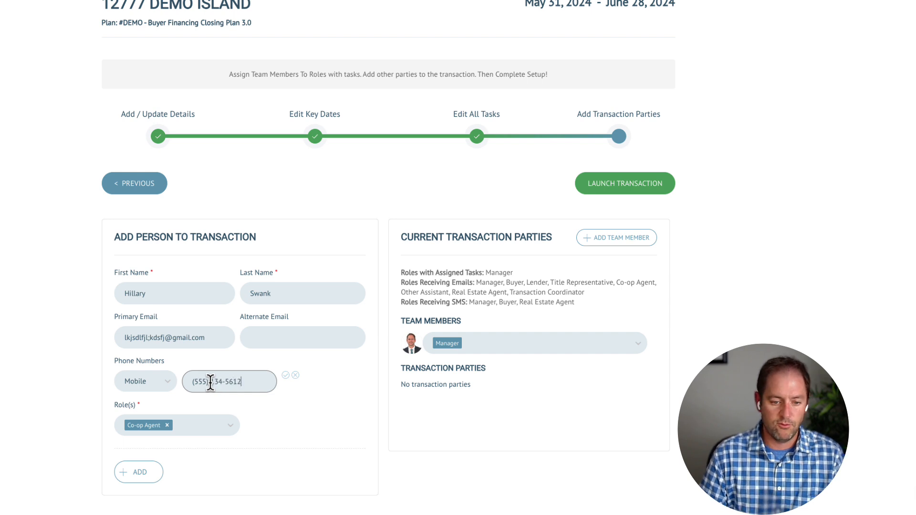
left_click(285, 375)
left_click(142, 509)
Save the Co-op Agent, then fill a new party from a saved contact as Buyer
left_click(169, 293)
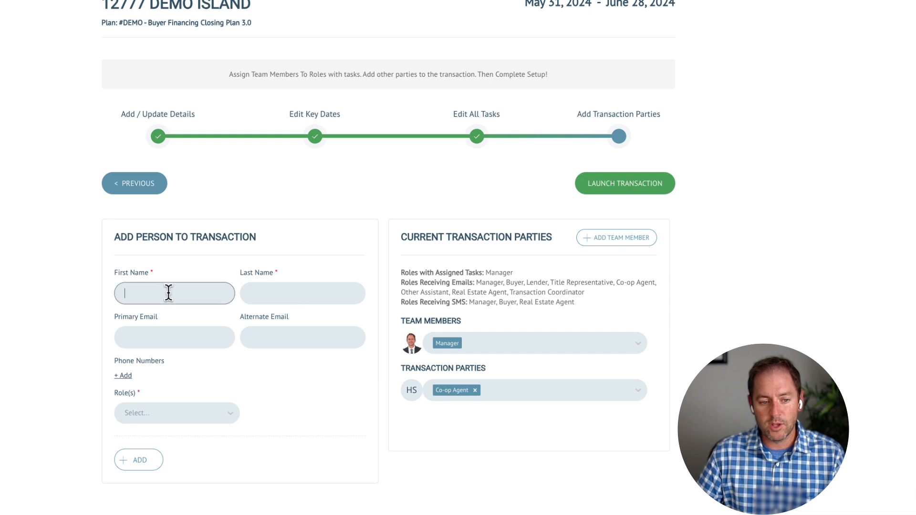
type("Wi")
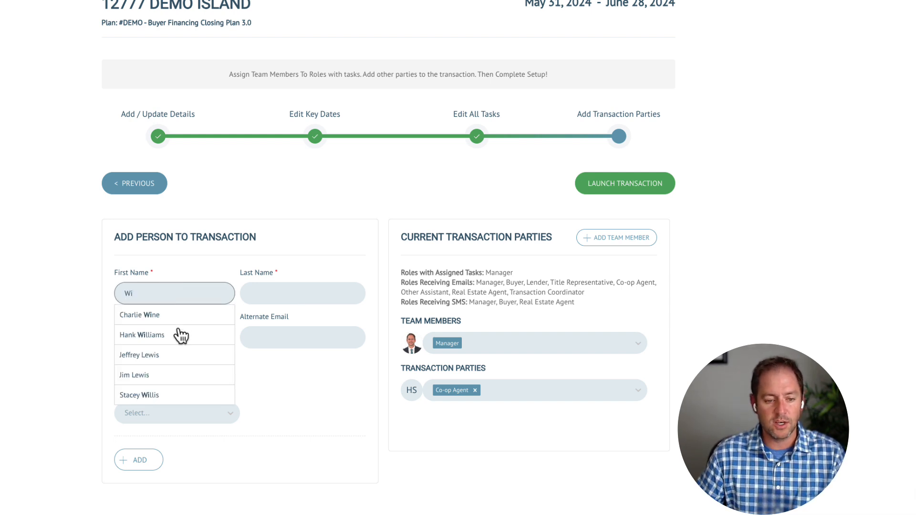
left_click(152, 332)
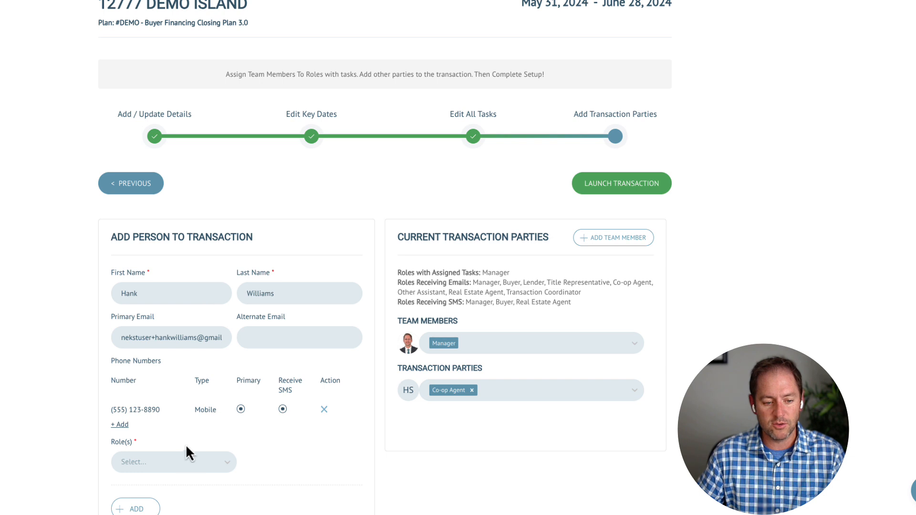
left_click(183, 461)
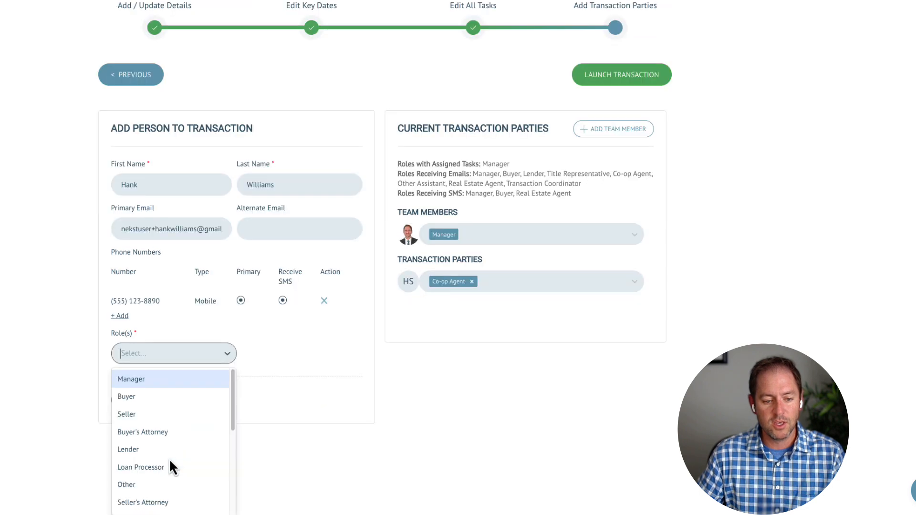
left_click(153, 401)
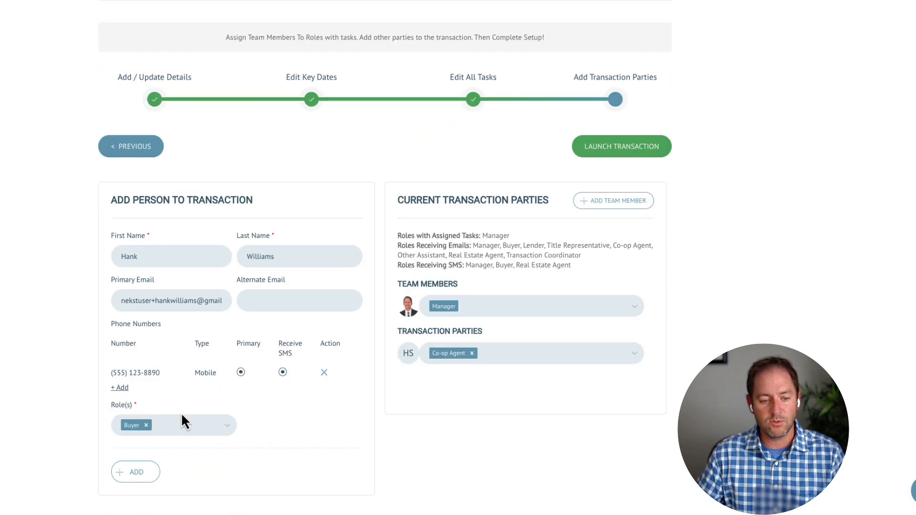
left_click(135, 483)
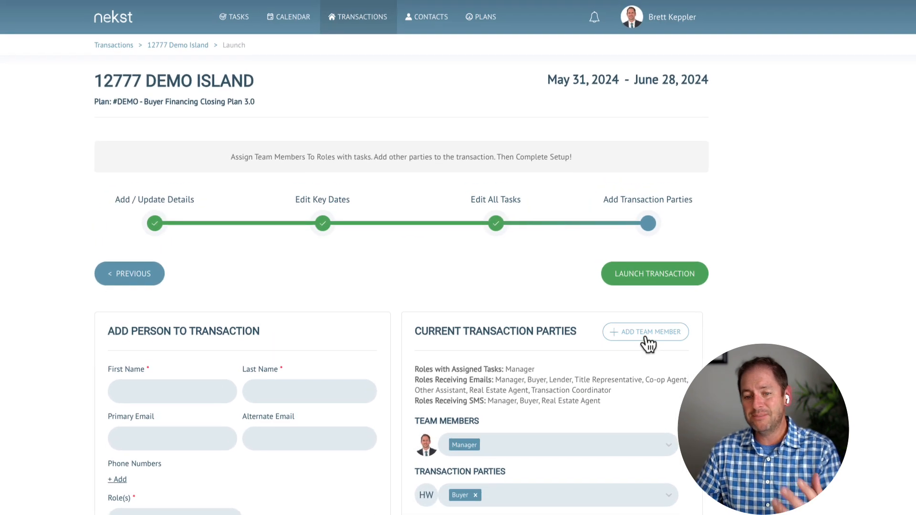
Include the second team member with the Transaction Coordinator and Client Services roles
left_click(647, 340)
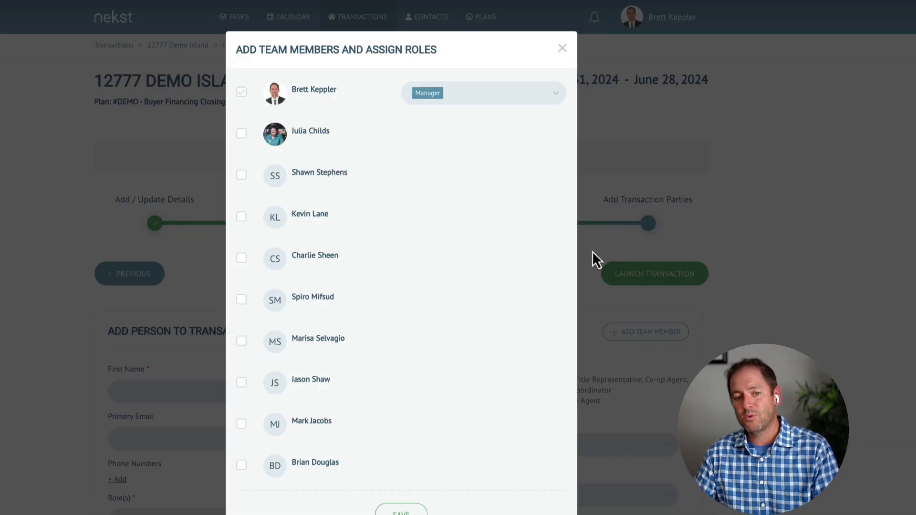
left_click(241, 134)
left_click(439, 136)
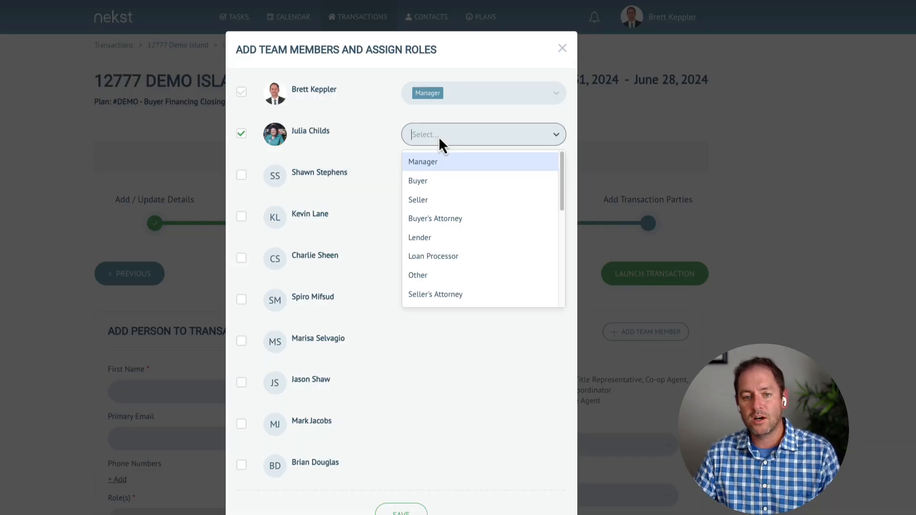
scroll(446, 248, "down", 5)
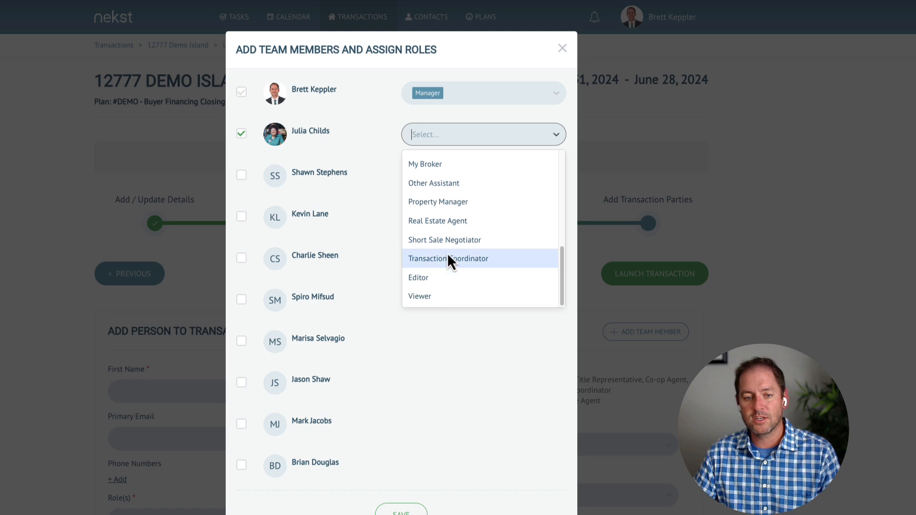
left_click(448, 259)
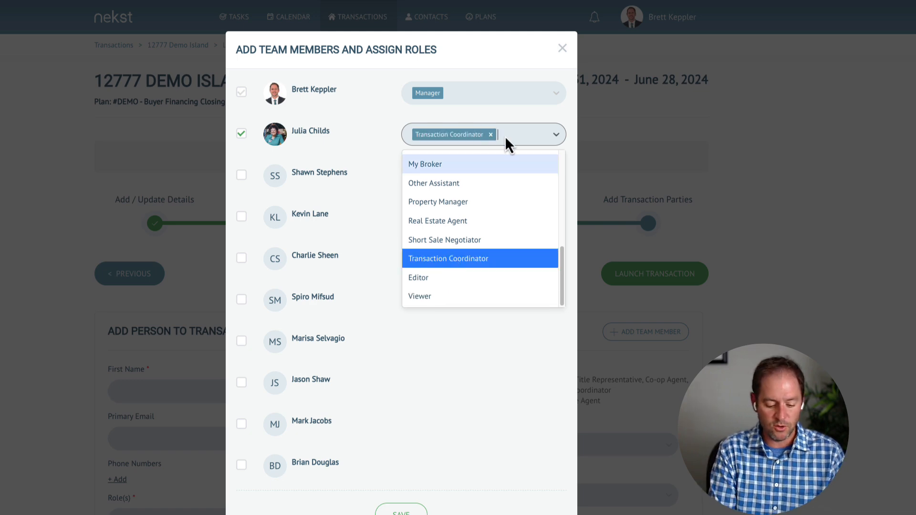
type("Sign")
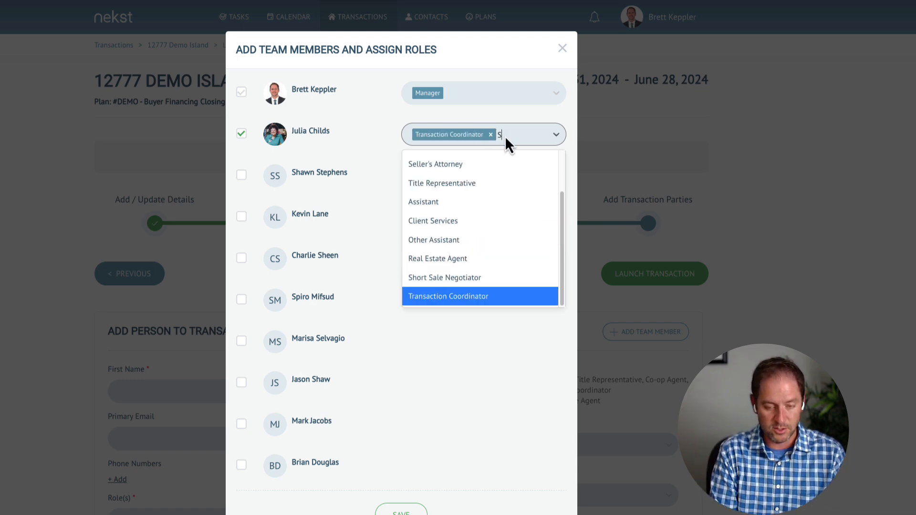
key("BackSpace")
key("BackSpace")
key("BackSpace")
key("BackSpace")
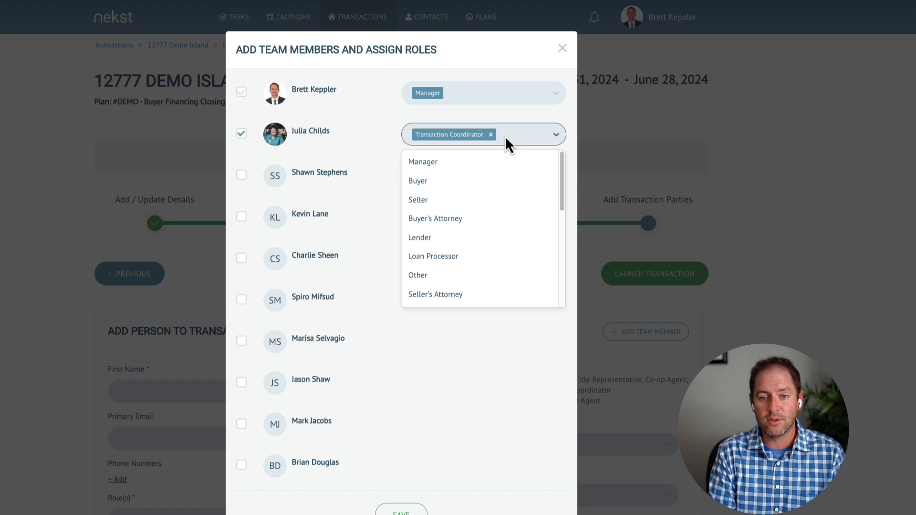
type("client")
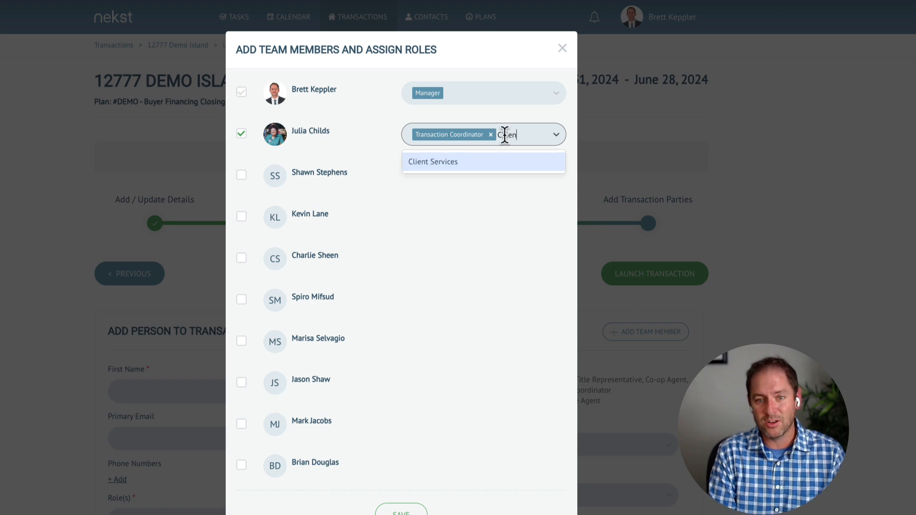
key("Return")
left_click(357, 135)
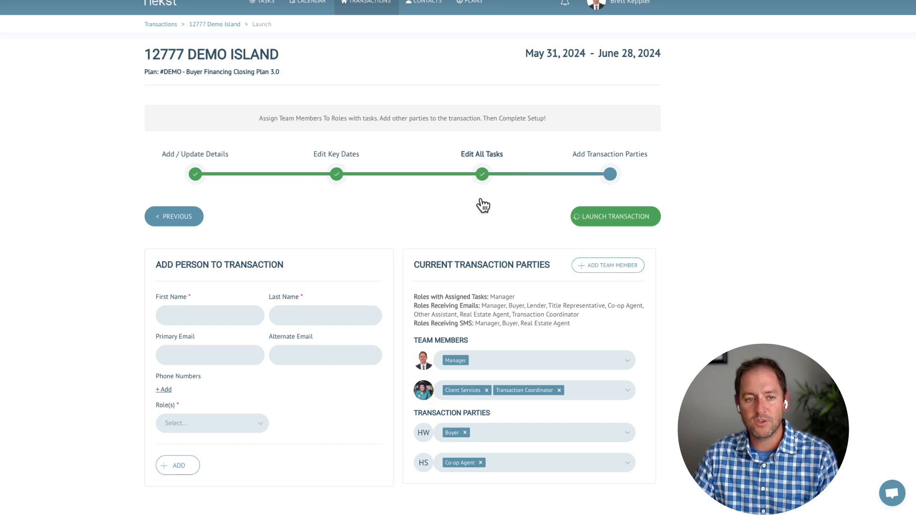
Mark the Turn off Auto Prospecting task as done
scroll(370, 448, "down", 3)
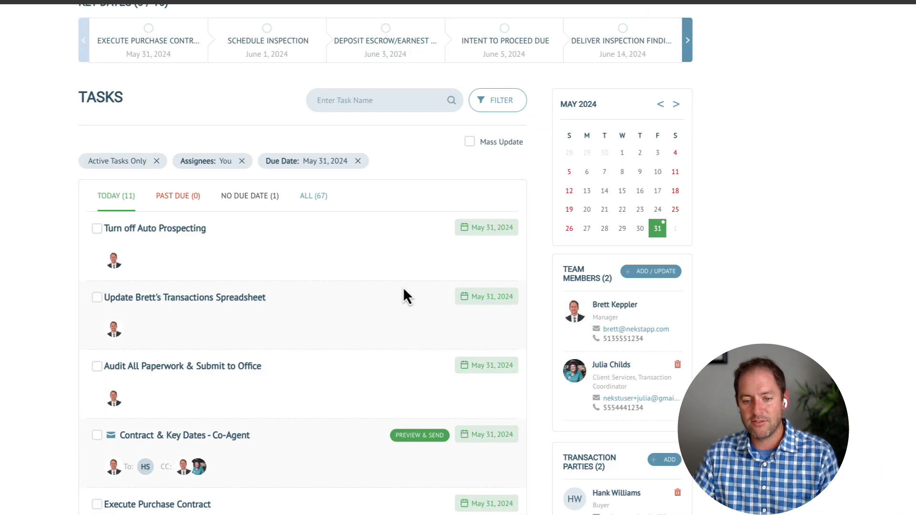
scroll(389, 342, "down", 2)
scroll(111, 187, "up", 1)
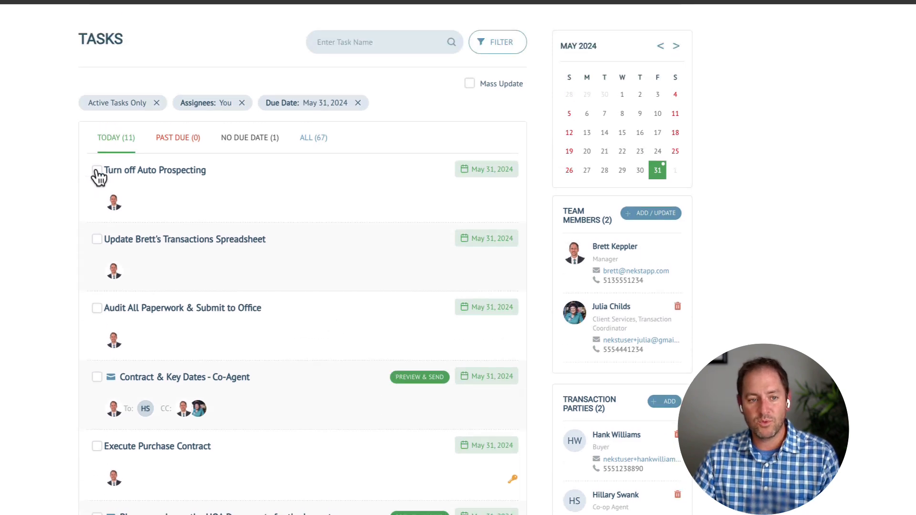
left_click(97, 171)
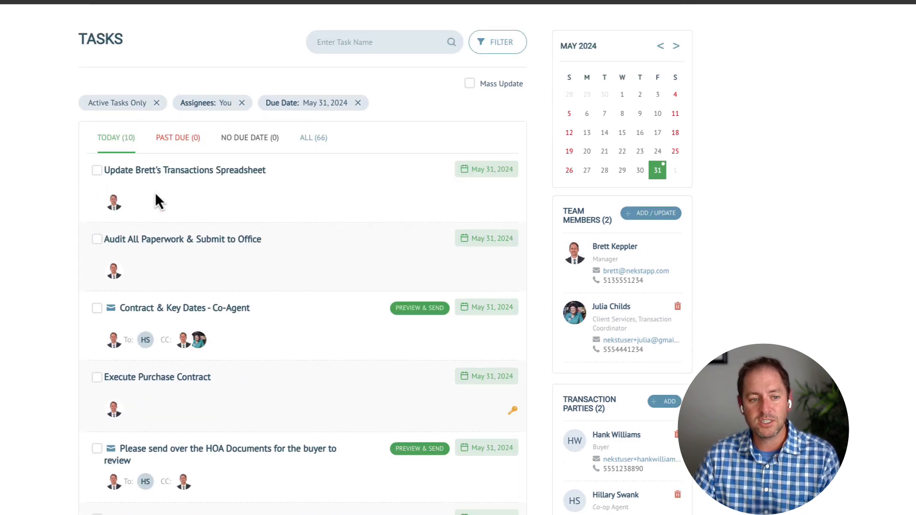
scroll(278, 411, "down", 1)
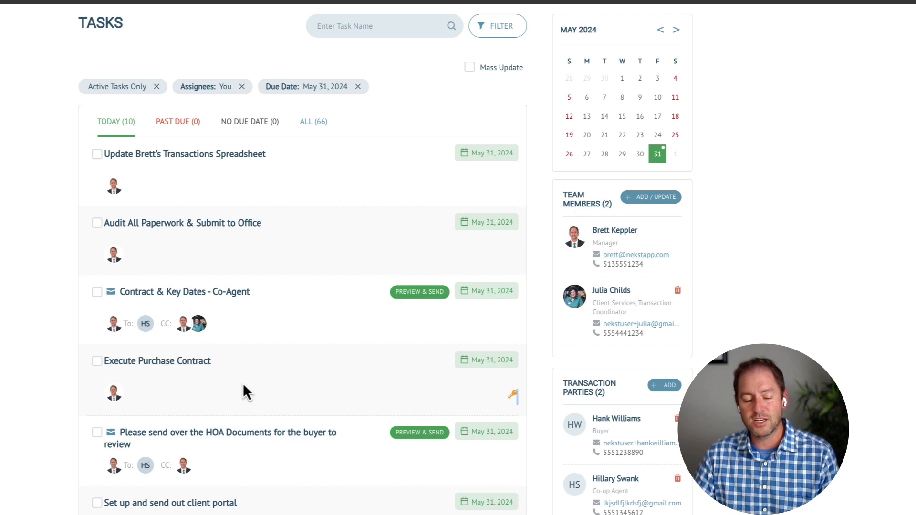
scroll(243, 382, "up", 5)
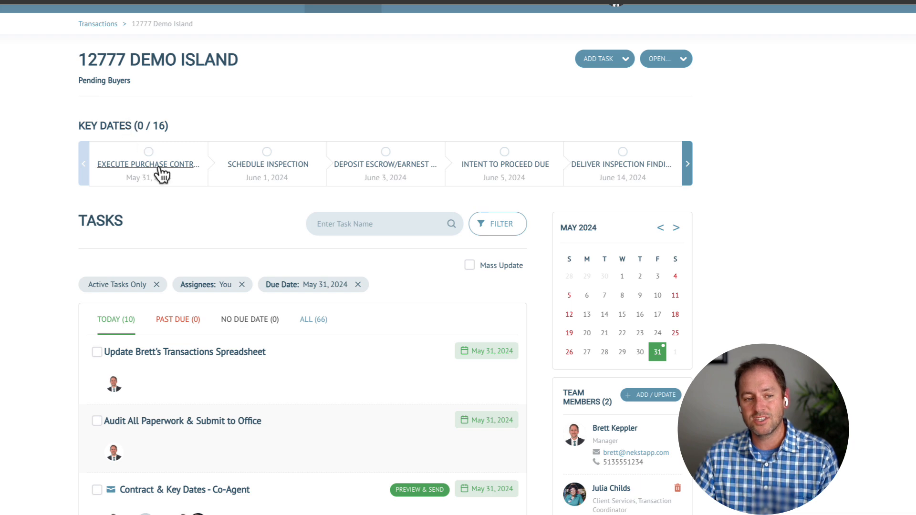
Page Key Dates forward toward closing and mark Execute Purchase Contract as done
left_click(688, 167)
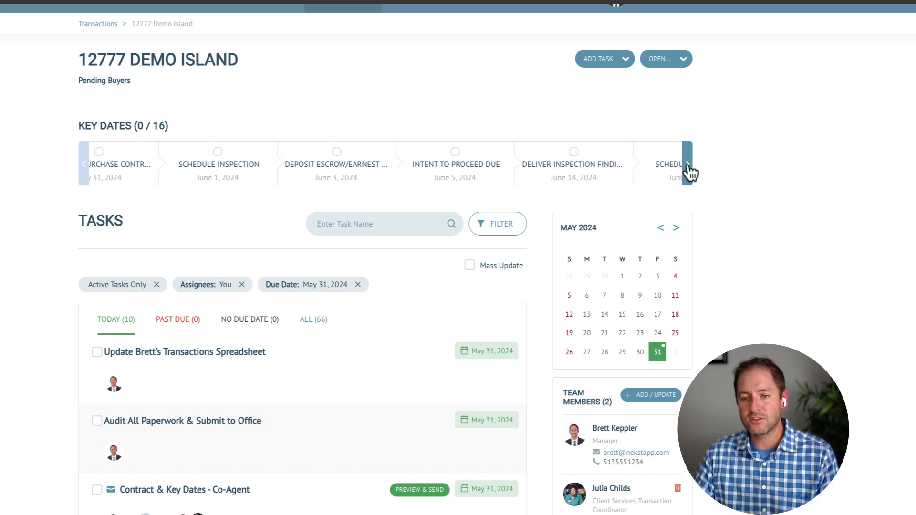
left_click(687, 167)
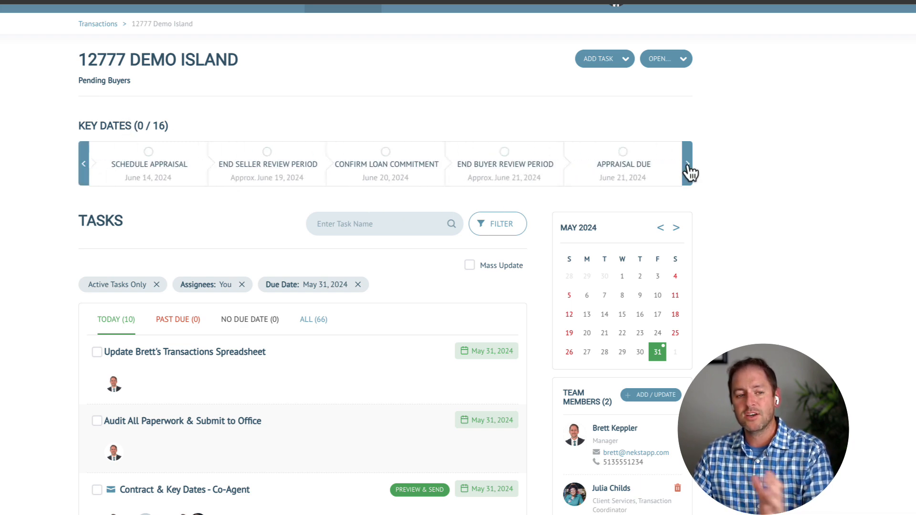
left_click(688, 167)
left_click(688, 167)
left_click(687, 167)
left_click(688, 167)
scroll(282, 407, "down", 9)
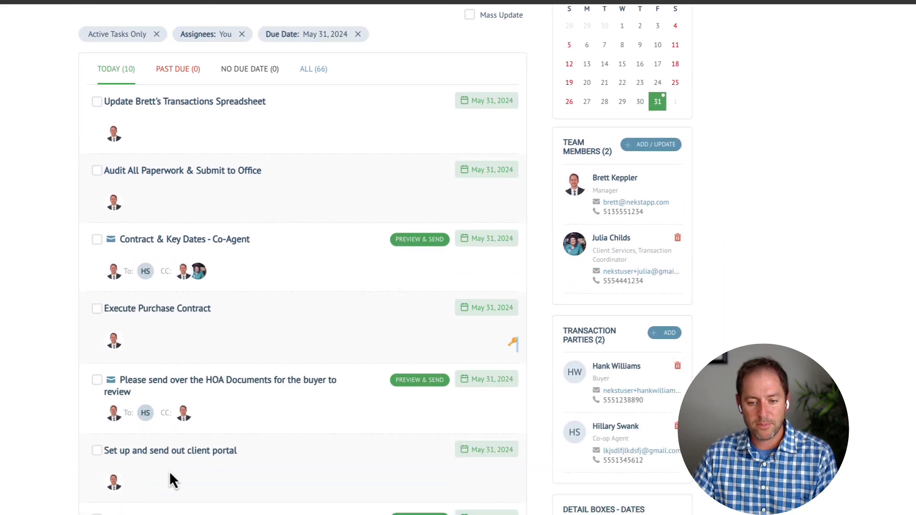
left_click(96, 120)
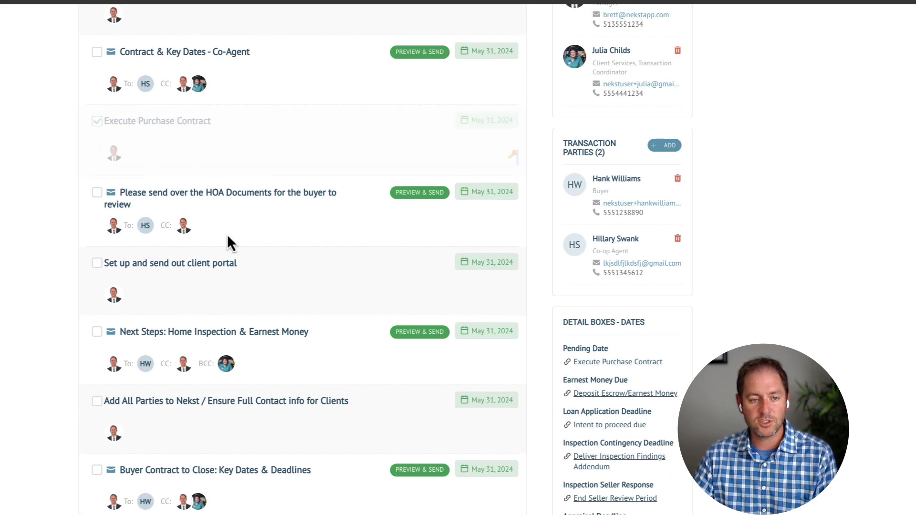
Page the Key Dates timeline back to the first key date
scroll(200, 210, "up", 9)
left_click(85, 187)
left_click(85, 188)
left_click(85, 188)
left_click(85, 188)
left_click(85, 188)
left_click(85, 187)
left_click(85, 187)
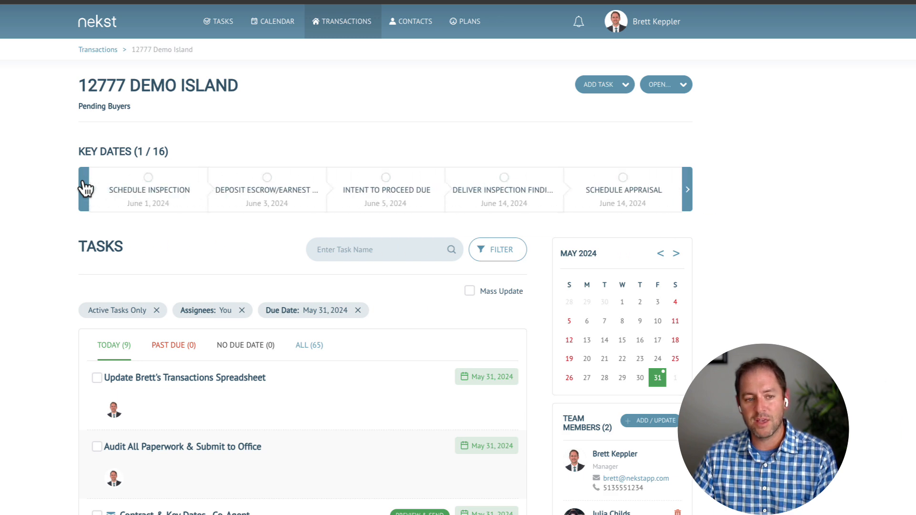
left_click(85, 187)
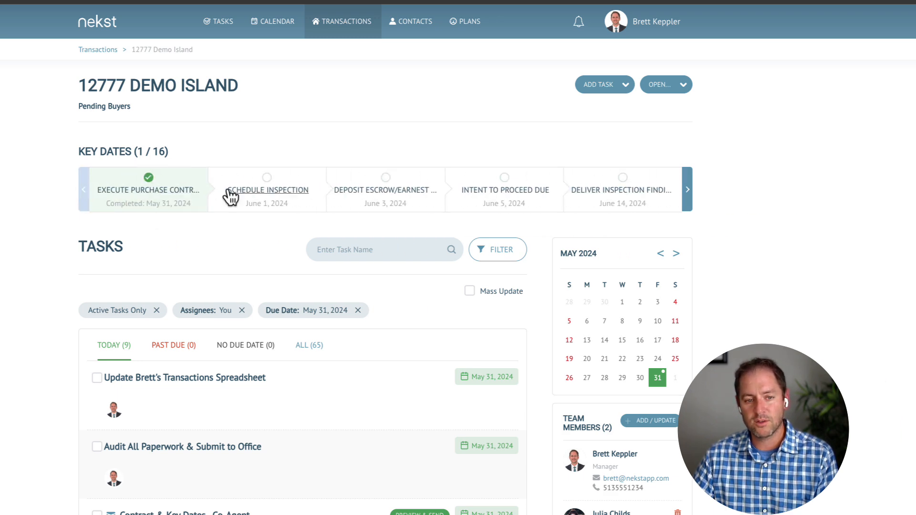
left_click(276, 191)
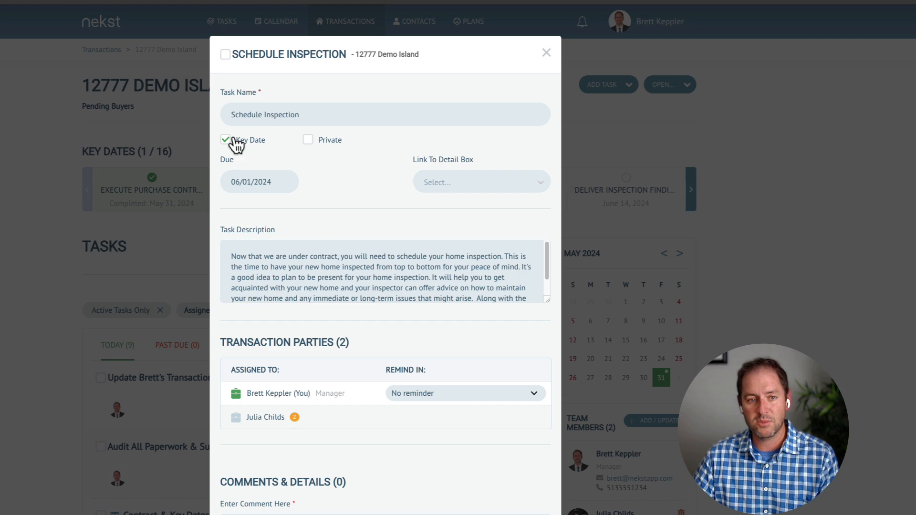
left_click(225, 53)
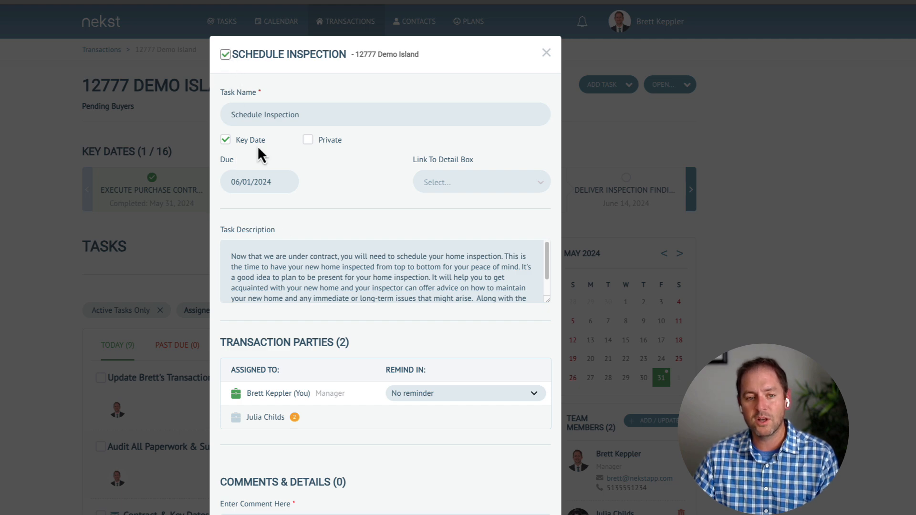
scroll(358, 410, "down", 5)
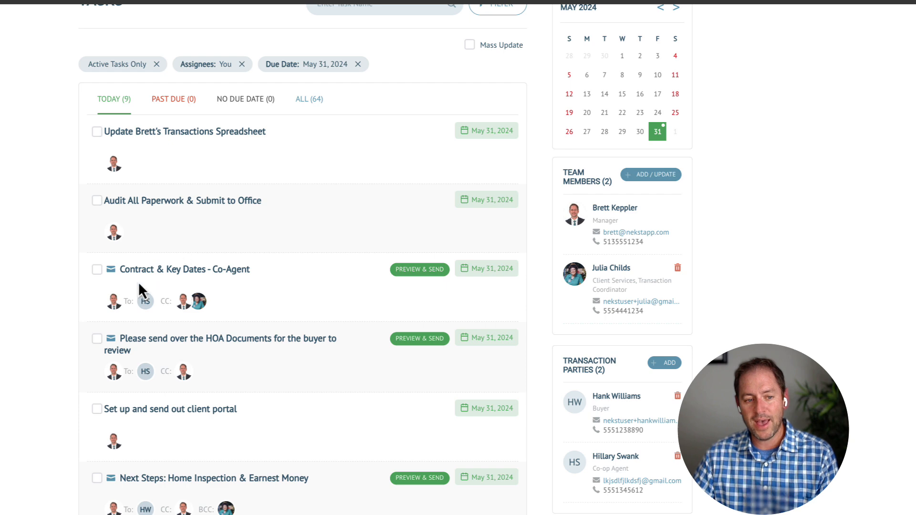
Preview and send the Contract & Key Dates - Co-Agent email with its key dates
left_click(164, 272)
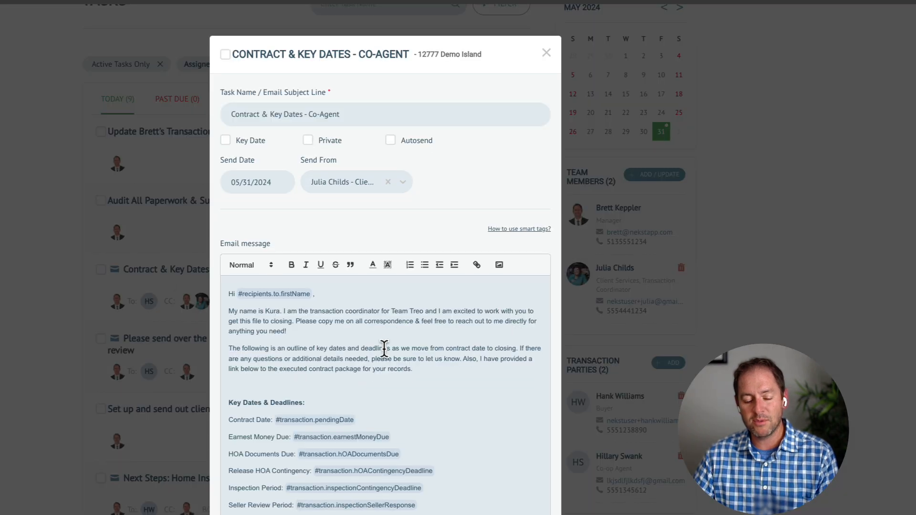
scroll(406, 402, "down", 7)
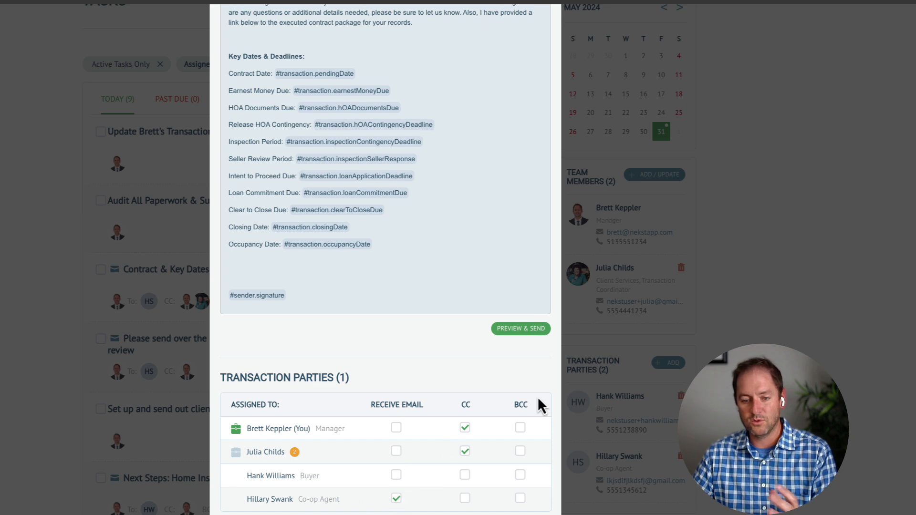
scroll(330, 429, "up", 5)
scroll(330, 428, "up", 1)
scroll(329, 428, "down", 2)
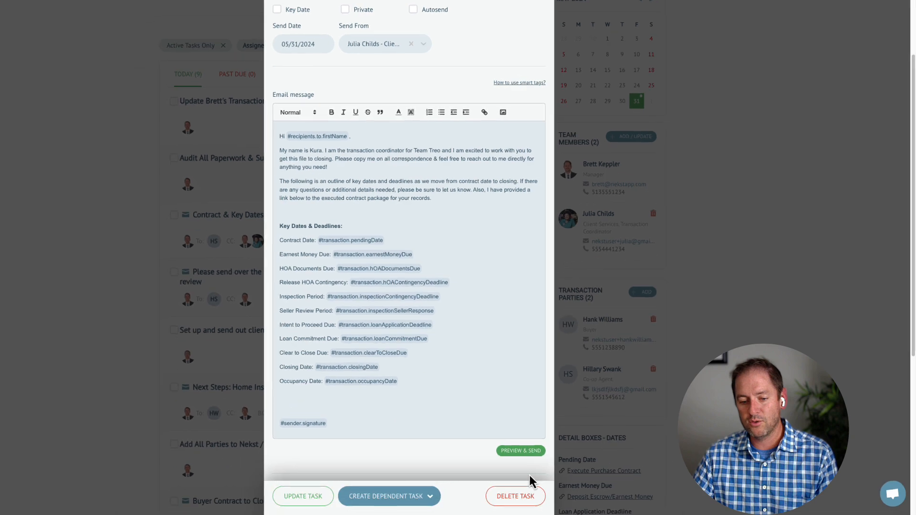
left_click(521, 513)
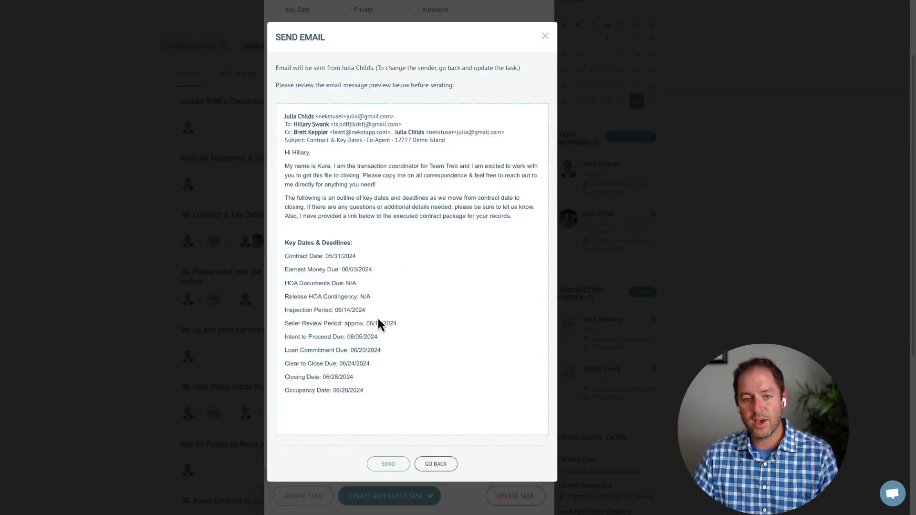
left_click(392, 465)
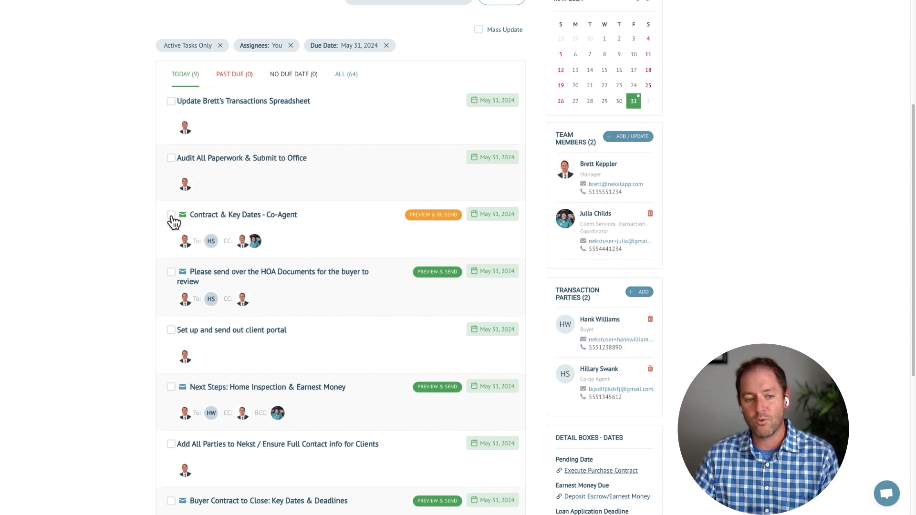
Mark Contract & Key Dates - Co-Agent complete, then view Past Due and All tasks
left_click(171, 215)
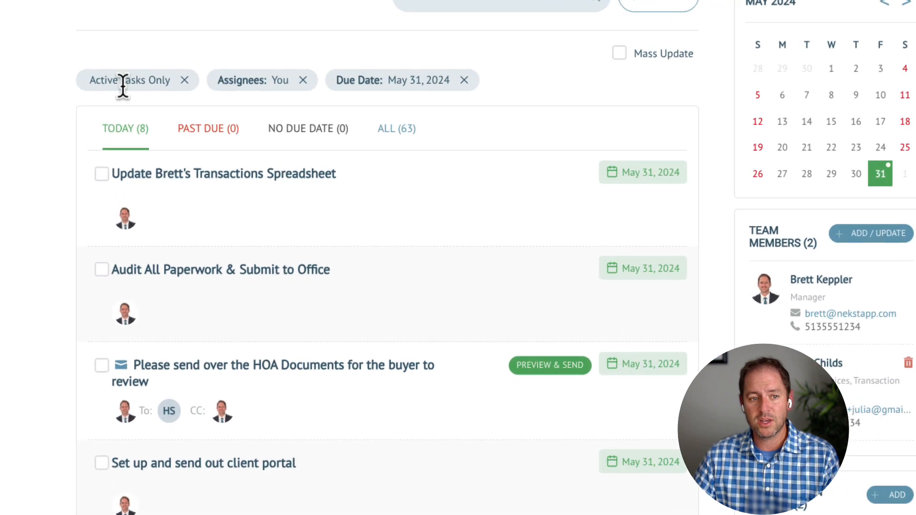
left_click(232, 132)
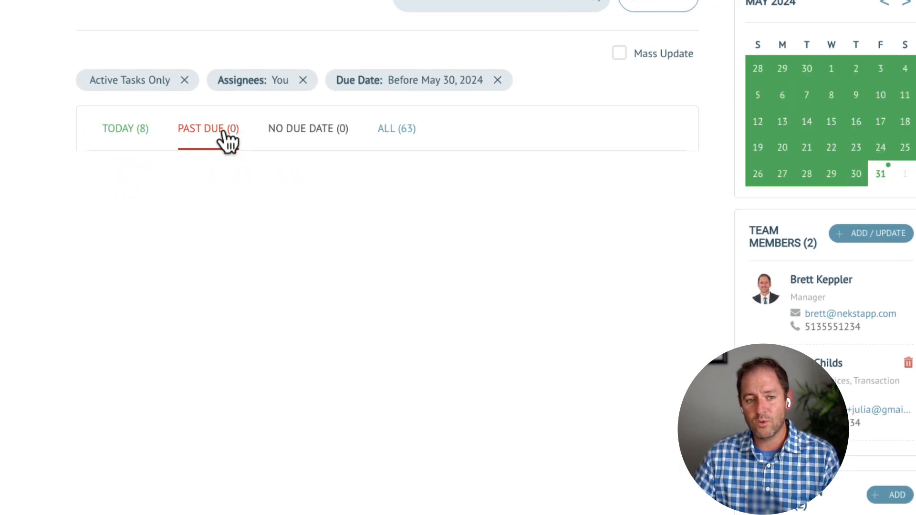
left_click(388, 134)
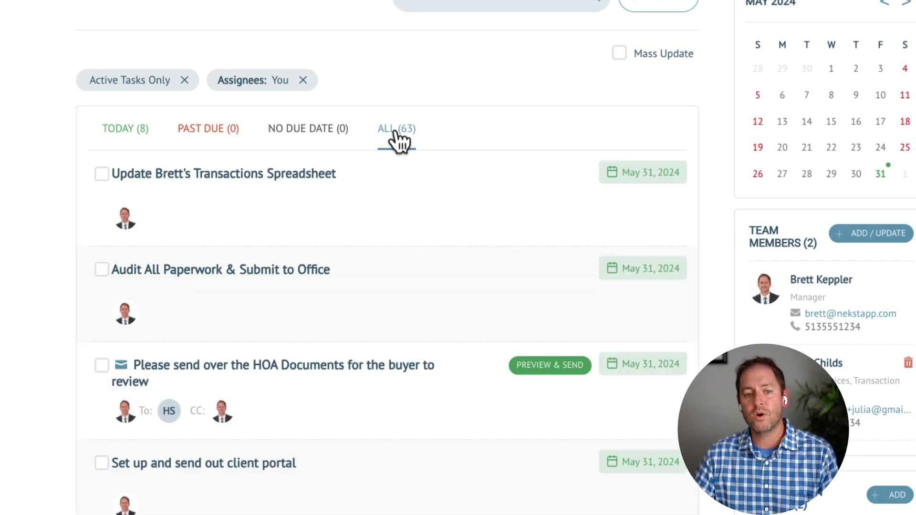
Load the remaining tasks with Show More, review them, and return to Today's 8 tasks
scroll(334, 410, "down", 10)
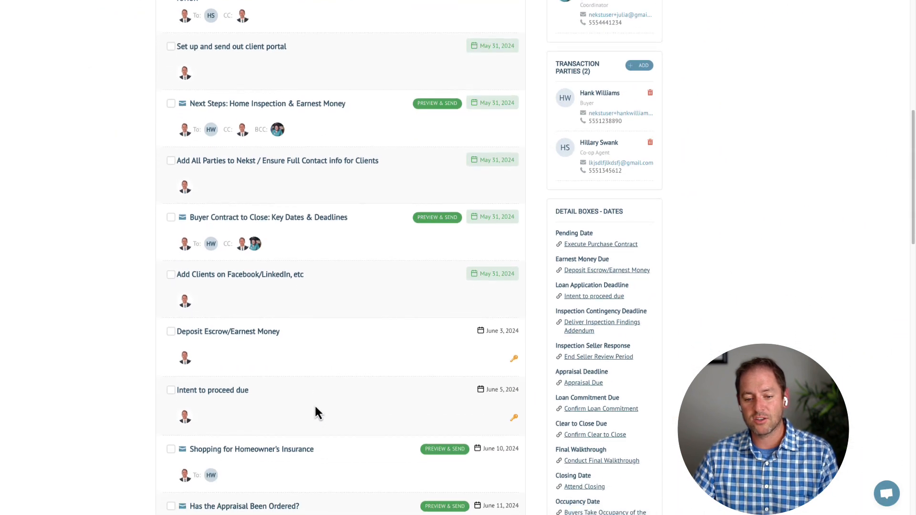
scroll(315, 410, "down", 15)
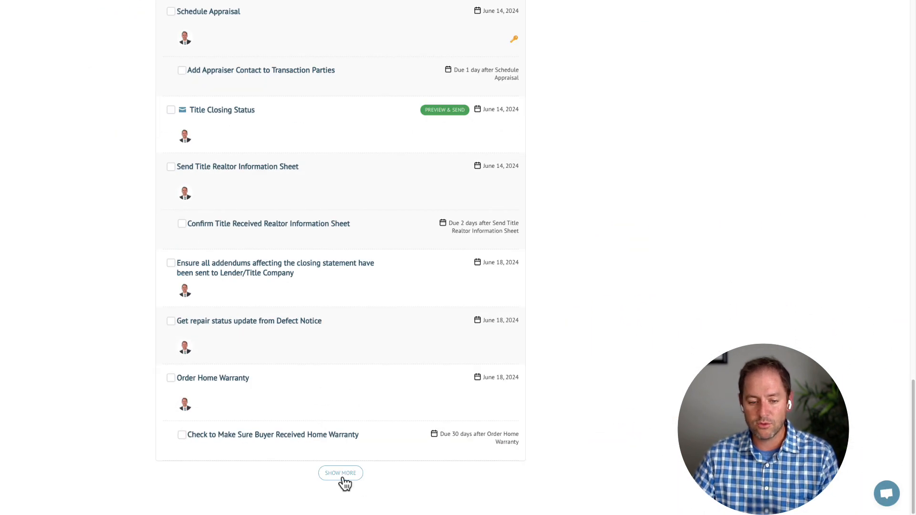
left_click(354, 480)
scroll(359, 419, "down", 20)
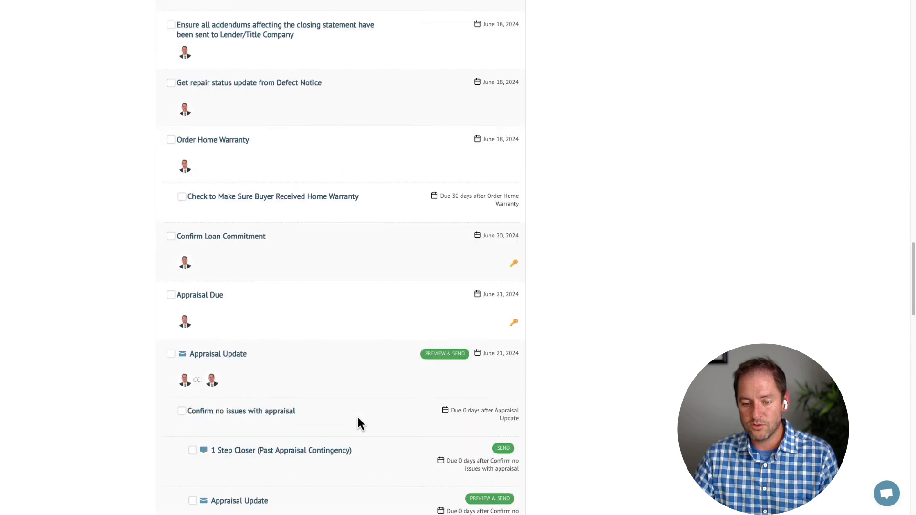
scroll(359, 422, "down", 8)
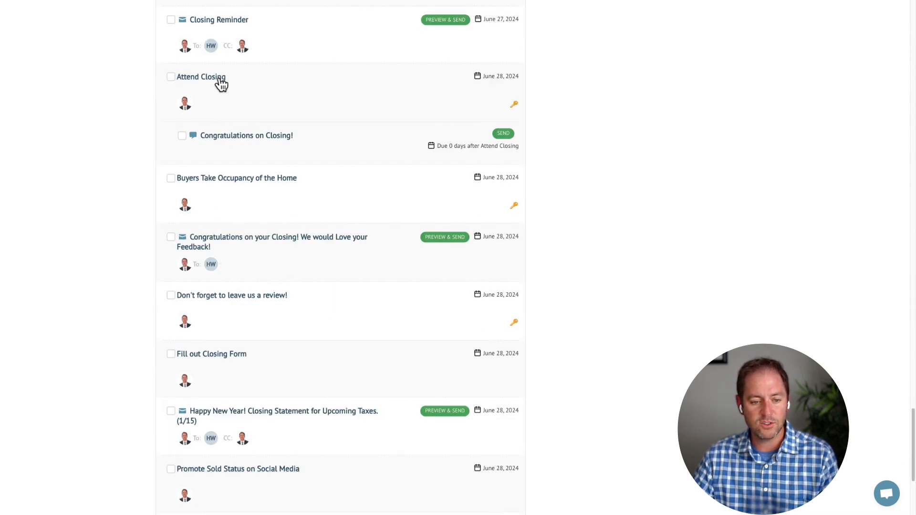
scroll(342, 423, "down", 2)
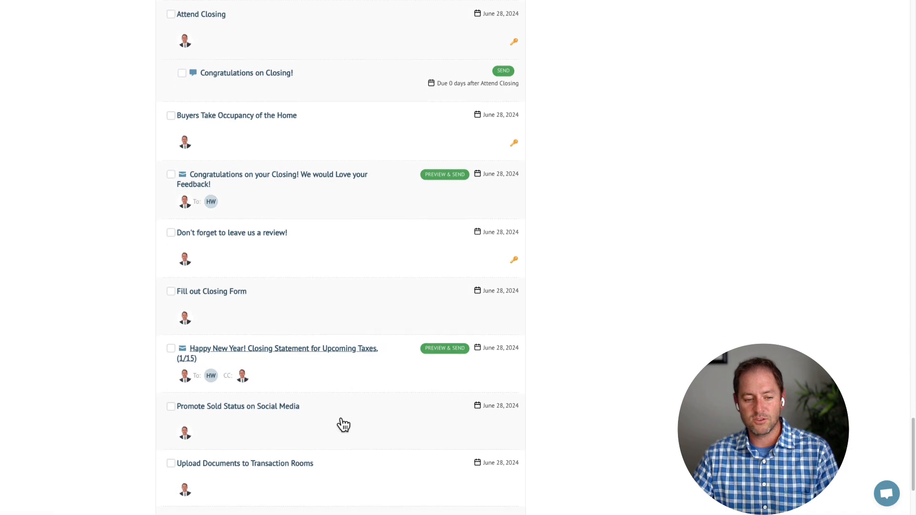
scroll(289, 417, "down", 4)
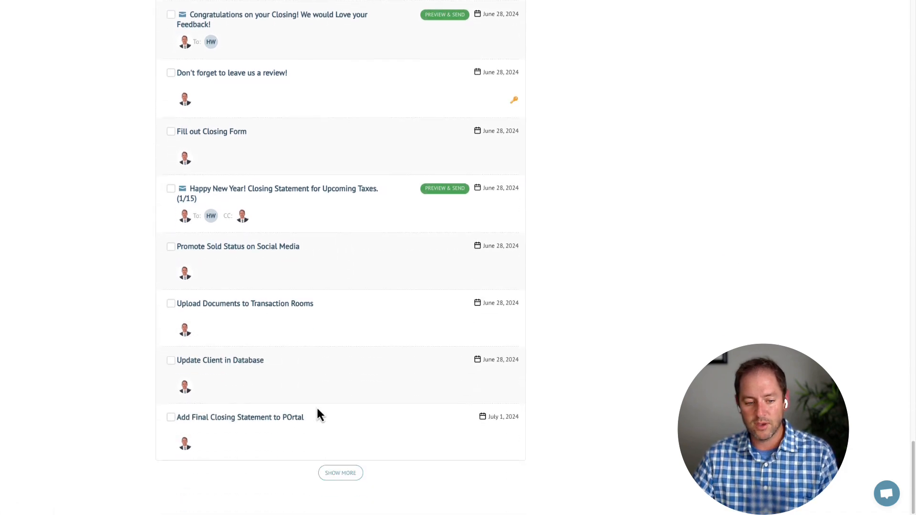
scroll(317, 415, "up", 8)
scroll(317, 409, "up", 20)
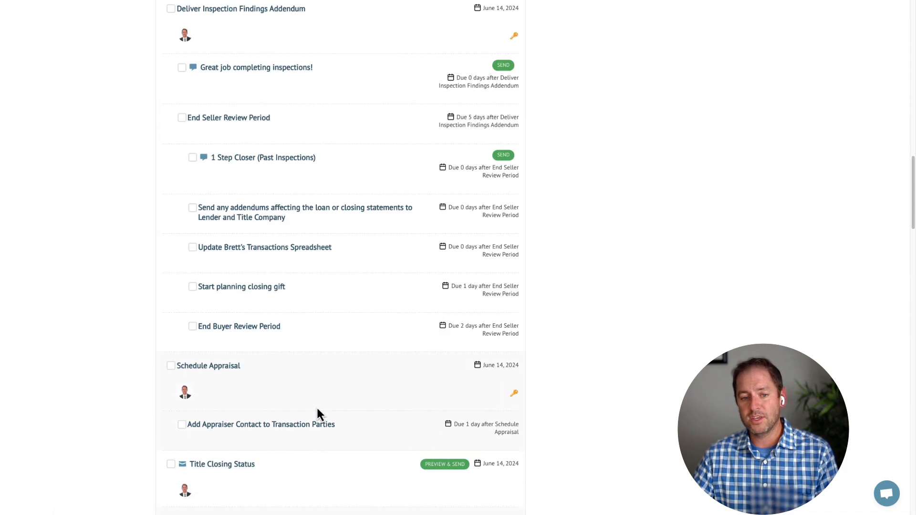
scroll(317, 409, "up", 7)
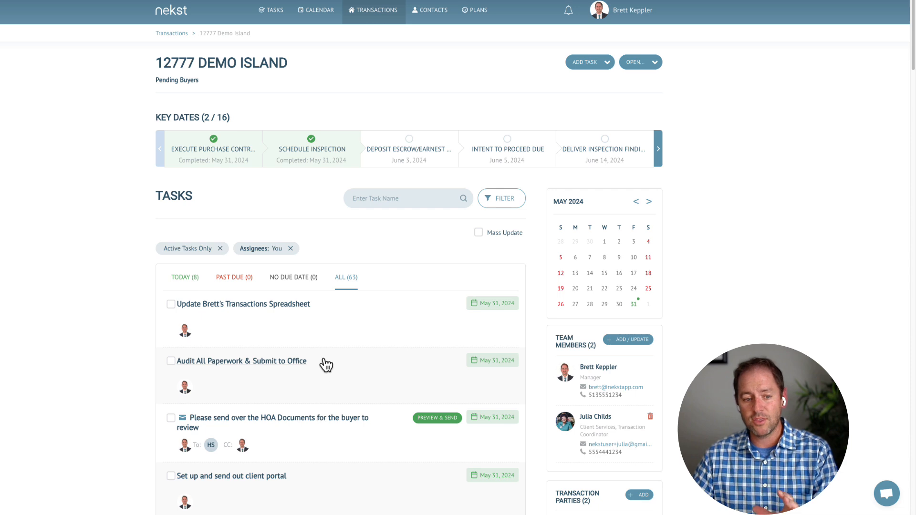
left_click(189, 281)
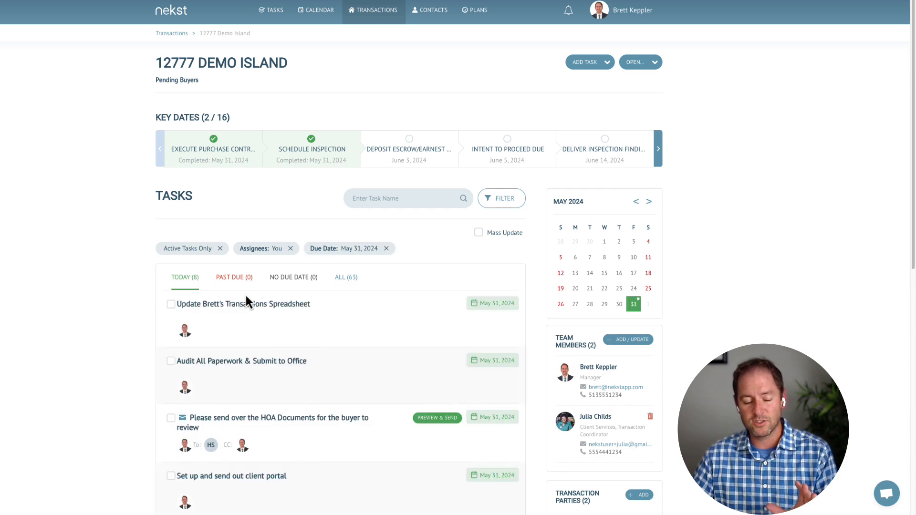
Add a third team member with only the Buyer's Attorney role, dropping Buyer, and save
scroll(629, 348, "down", 4)
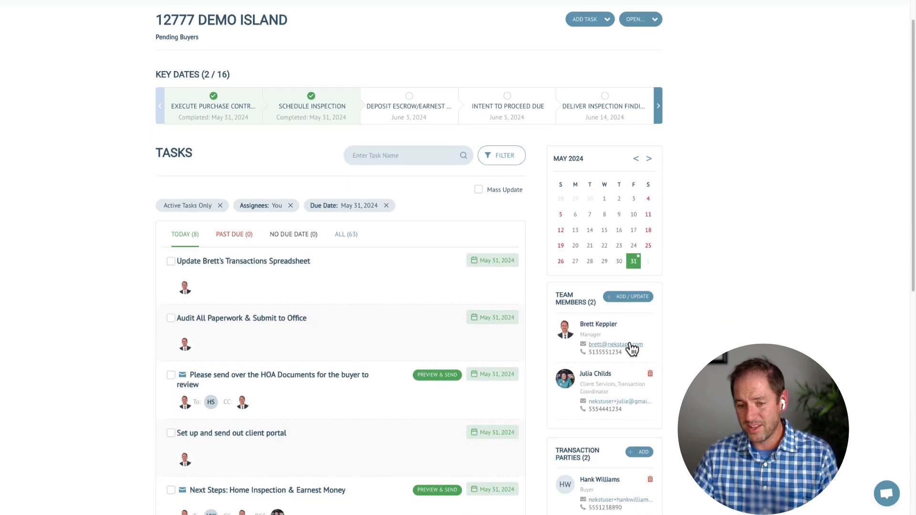
left_click(631, 162)
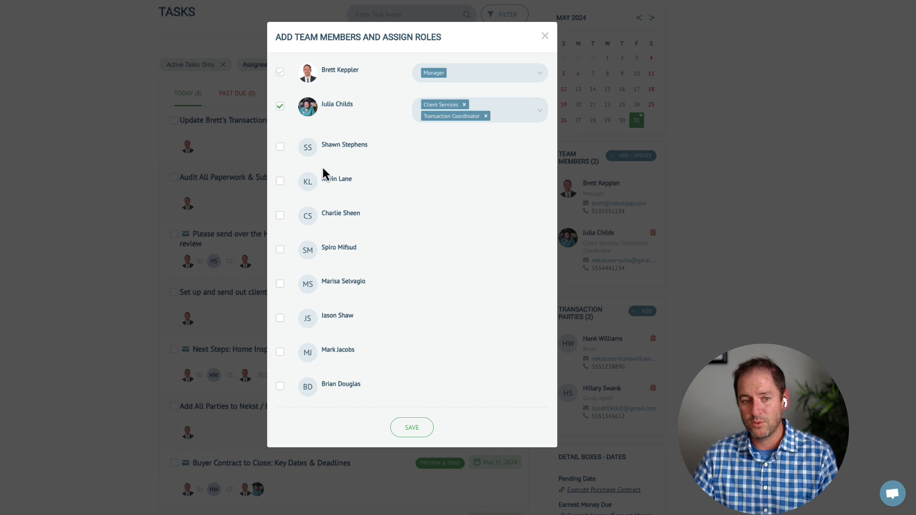
left_click(280, 146)
left_click(480, 152)
left_click(469, 189)
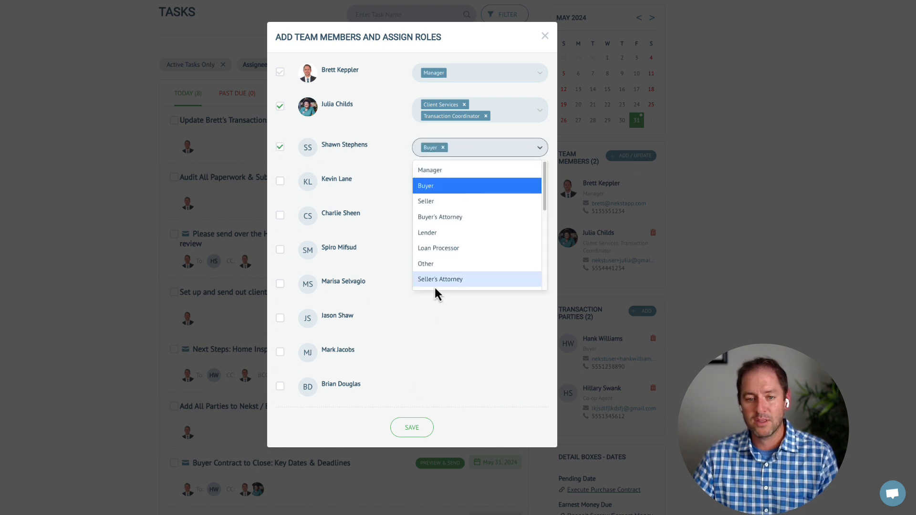
left_click(451, 217)
left_click(446, 188)
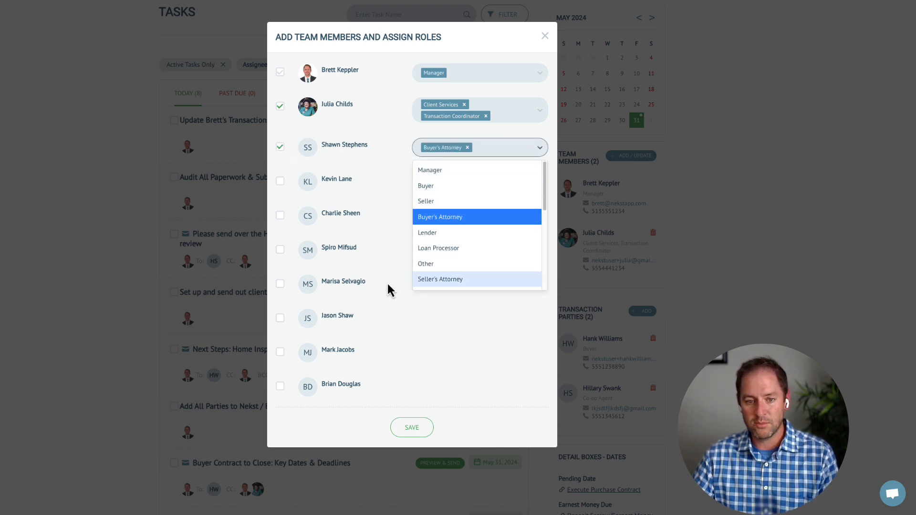
left_click(434, 436)
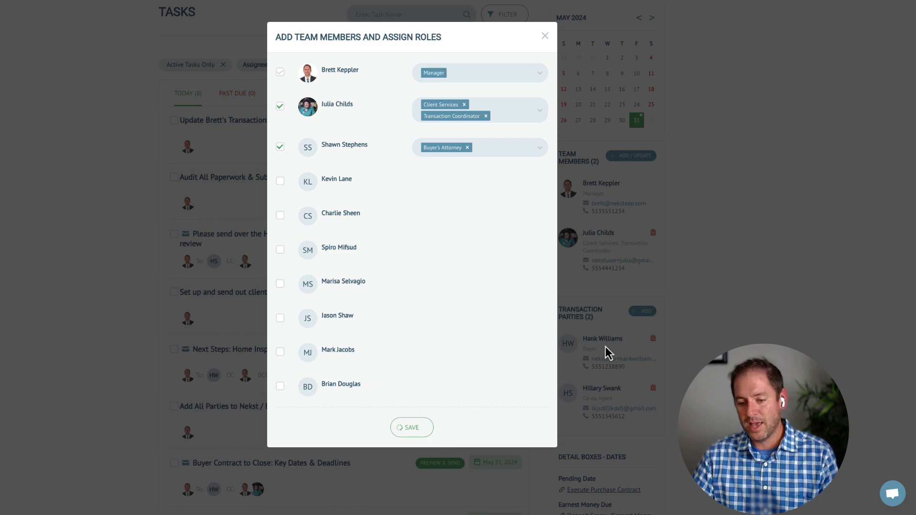
scroll(613, 359, "down", 2)
scroll(613, 359, "down", 1)
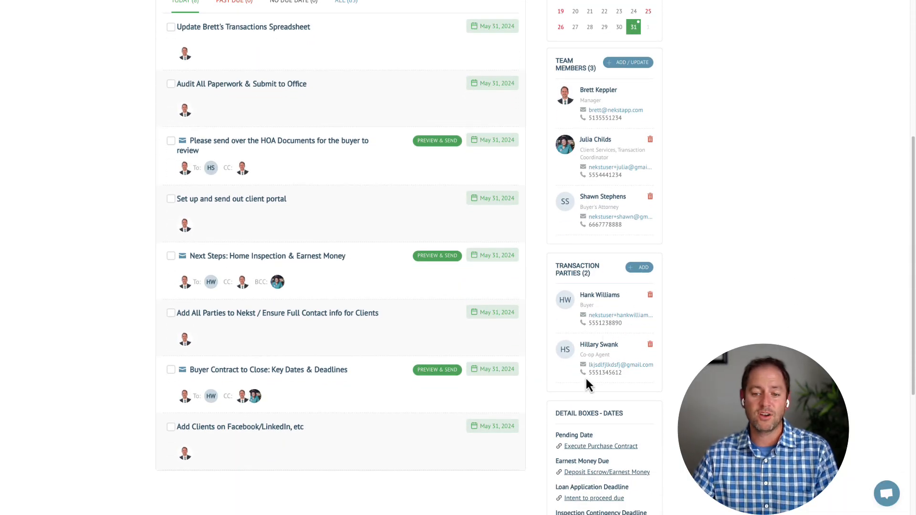
scroll(586, 380, "up", 3)
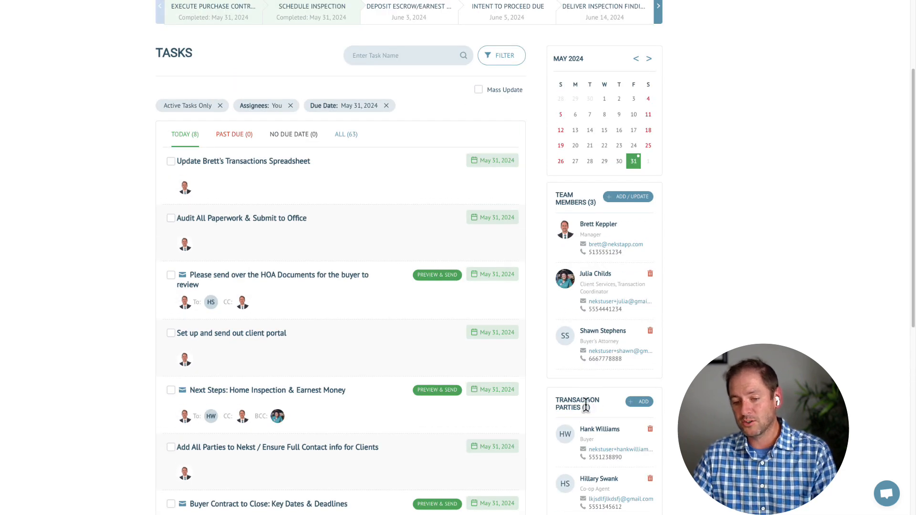
scroll(589, 409, "down", 1)
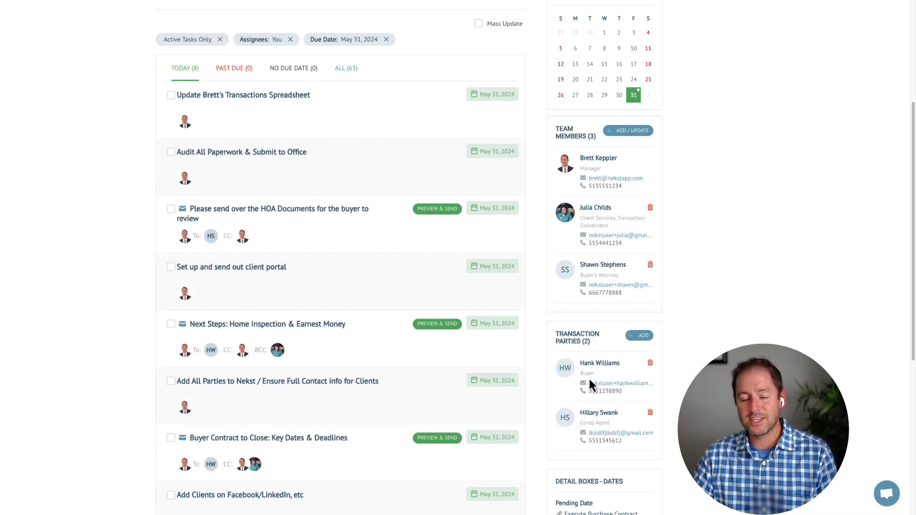
scroll(582, 381, "up", 4)
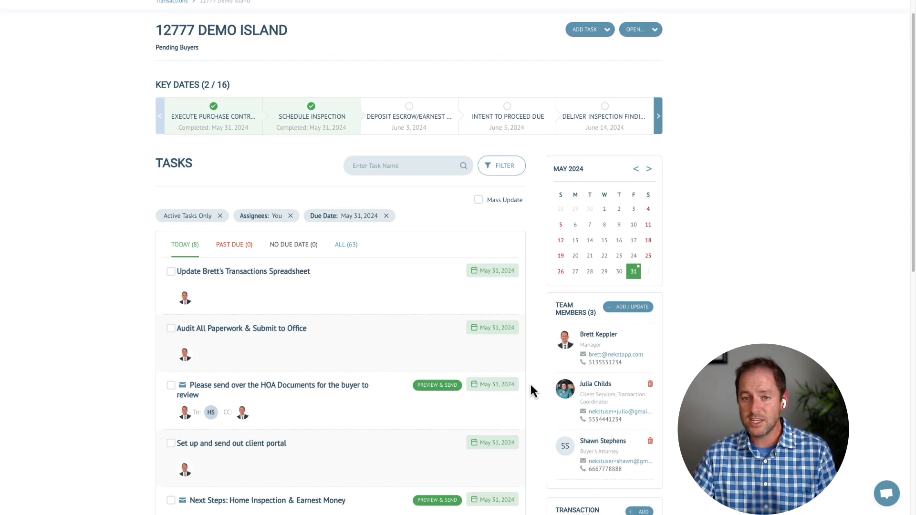
scroll(574, 229, "up", 1)
Go to account setup and scroll to the Custom Roles settings
left_click(621, 10)
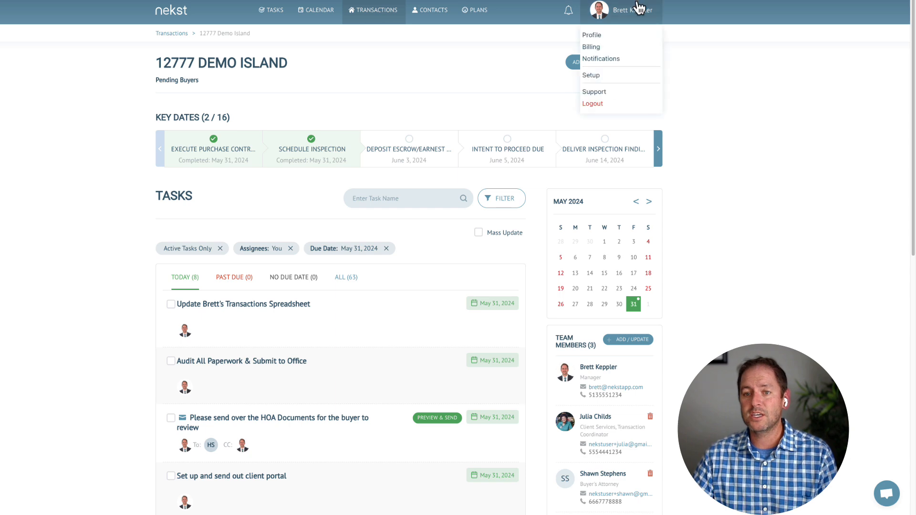
left_click(598, 73)
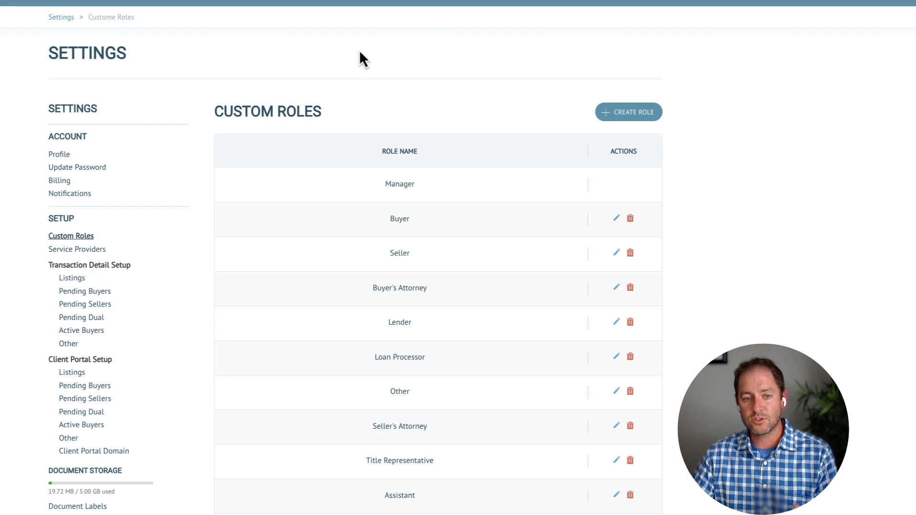
scroll(509, 337, "down", 3)
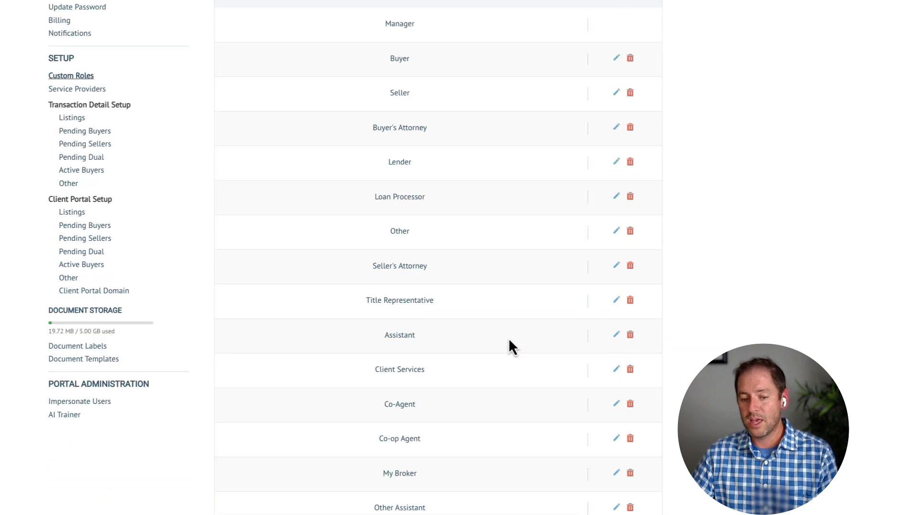
scroll(523, 351, "down", 3)
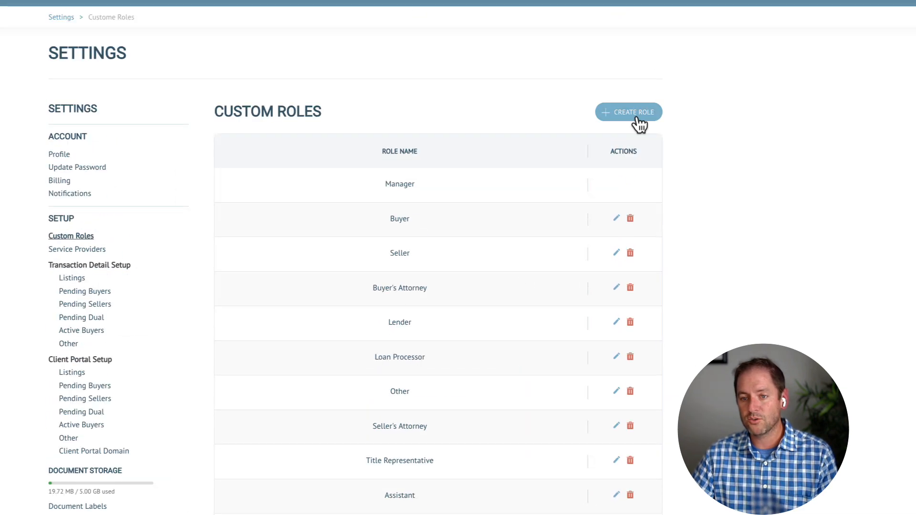
Create a custom role named 'Couriers', replacing the suggested name, and submit it
left_click(638, 114)
left_click(247, 77)
type("Sign Runner")
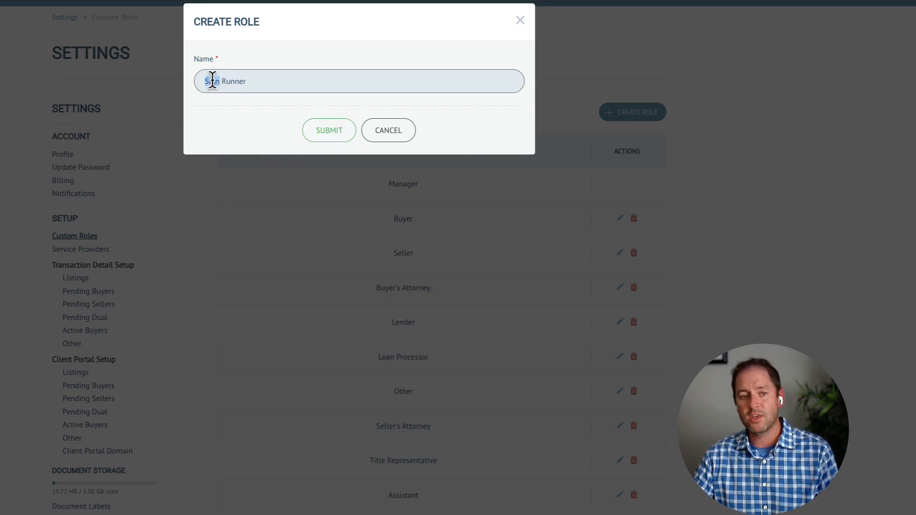
triple_click(212, 80)
type("Couriers")
left_click(337, 131)
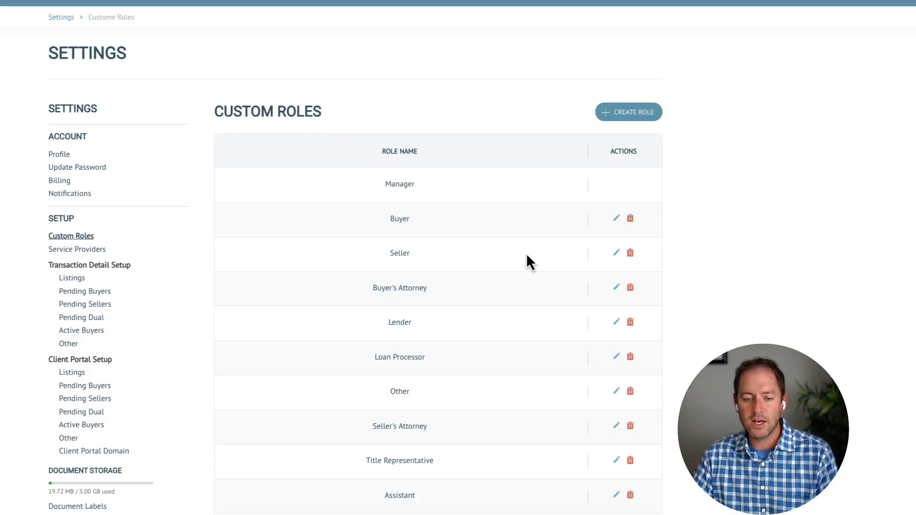
scroll(526, 253, "down", 5)
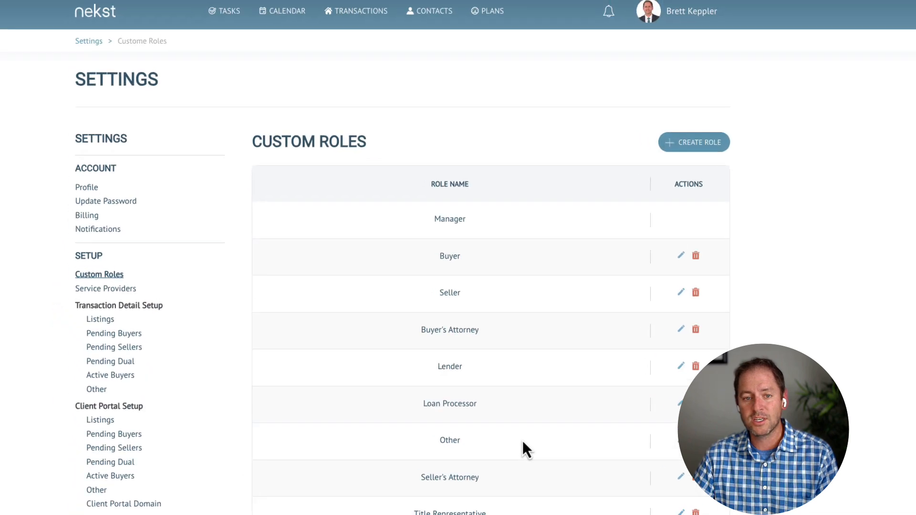
Open 12777 Demo Island, check that Courier is offered as a party role, then discard the form
left_click(381, 21)
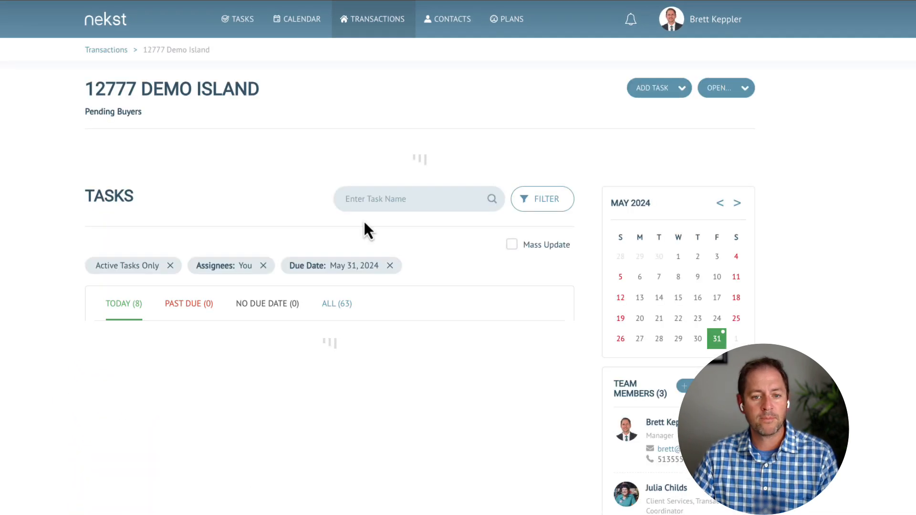
scroll(583, 252, "down", 7)
left_click(725, 319)
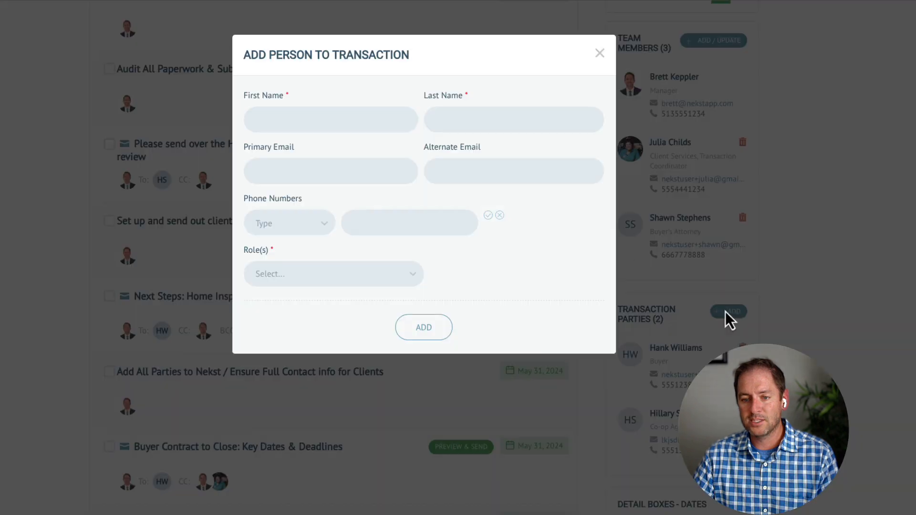
left_click(292, 280)
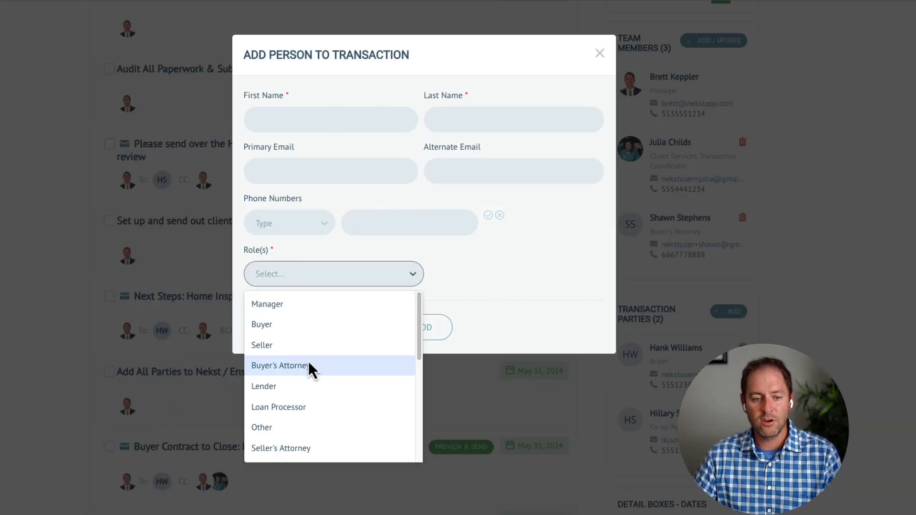
scroll(308, 363, "down", 3)
left_click(305, 417)
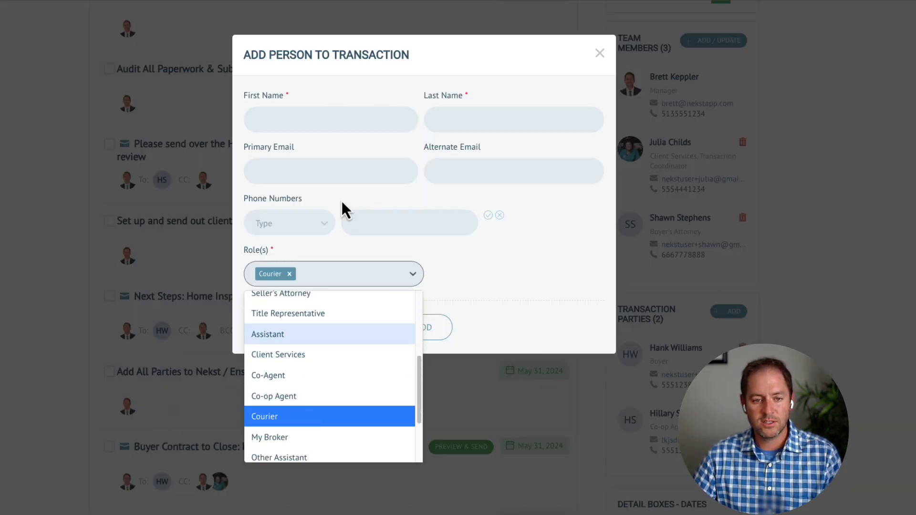
left_click(284, 119)
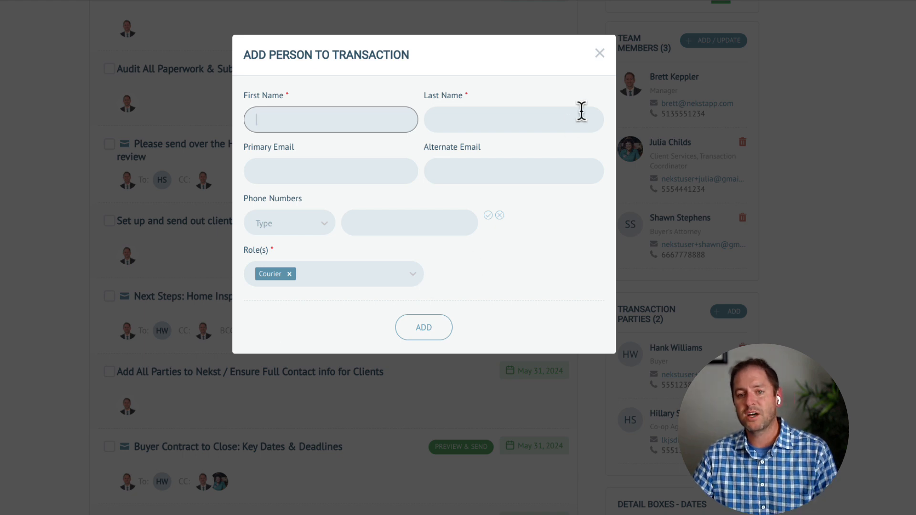
left_click(599, 54)
scroll(495, 241, "up", 5)
scroll(425, 286, "up", 3)
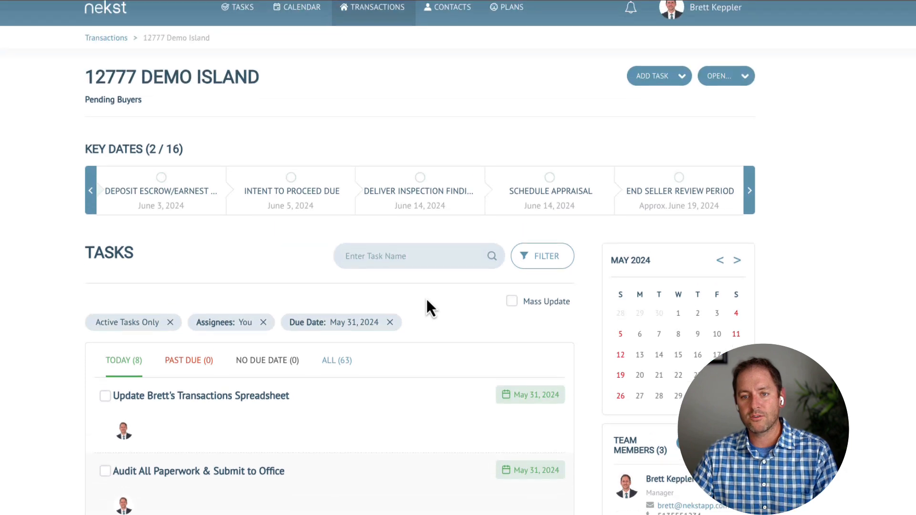
Create a standard task announcing the listing to office agents, assigned to the coordinator, due 05/31/2024
left_click(657, 94)
left_click(669, 88)
left_click(652, 94)
left_click(650, 122)
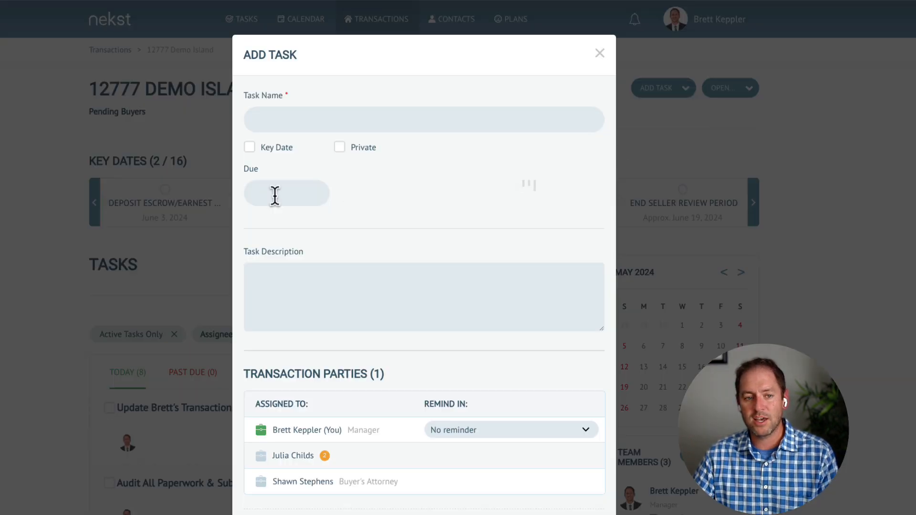
left_click(283, 122)
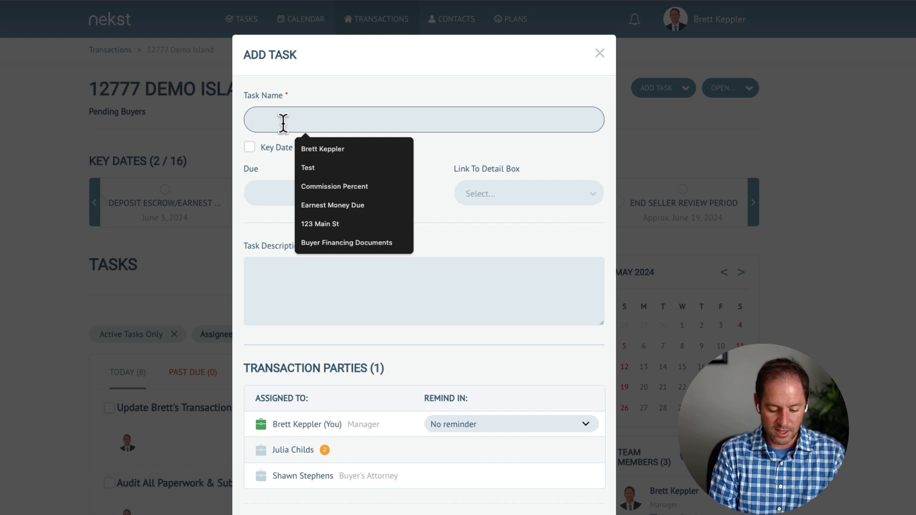
type("Ann")
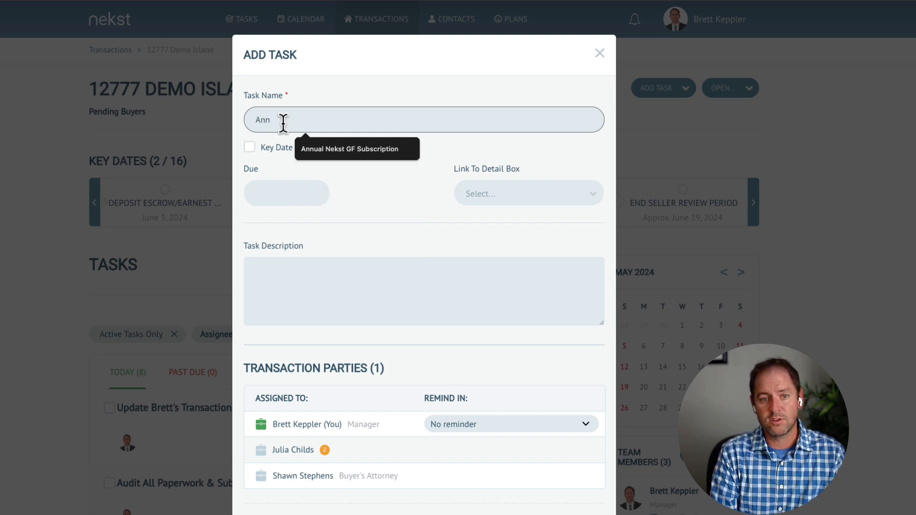
type("ou")
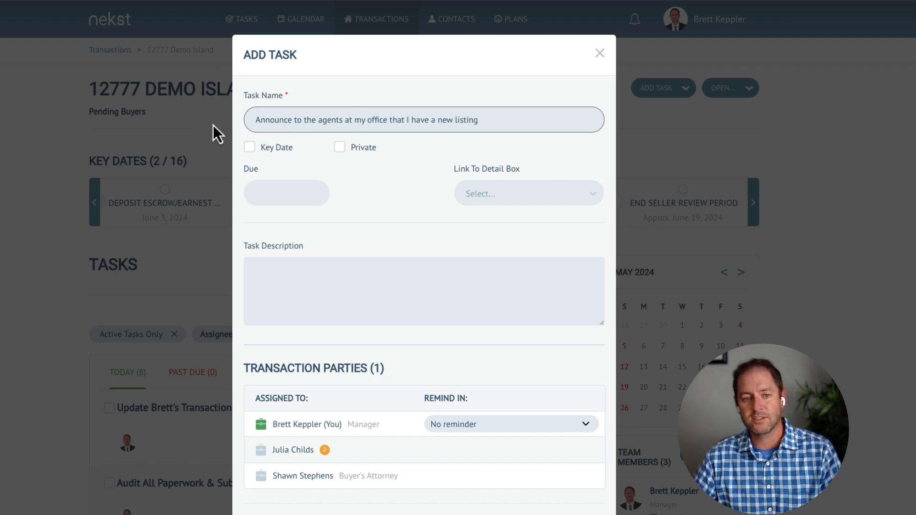
left_click(262, 451)
left_click(274, 196)
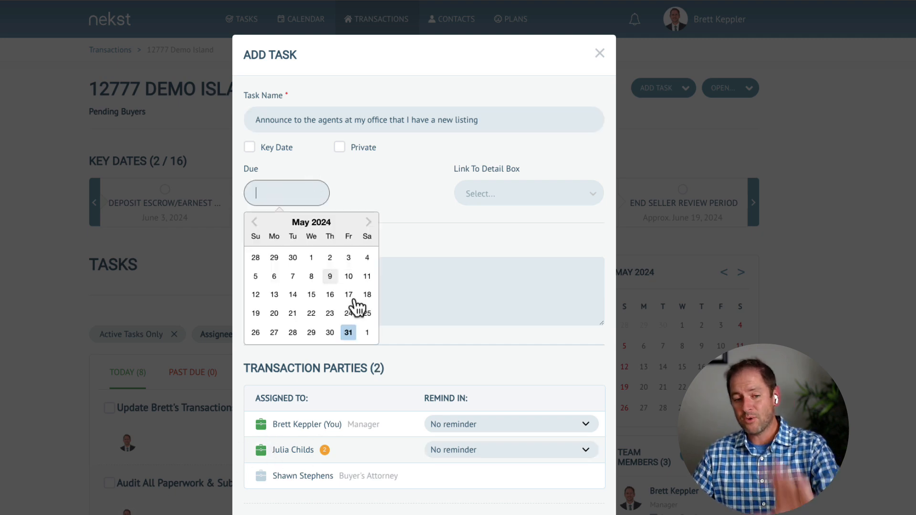
left_click(355, 335)
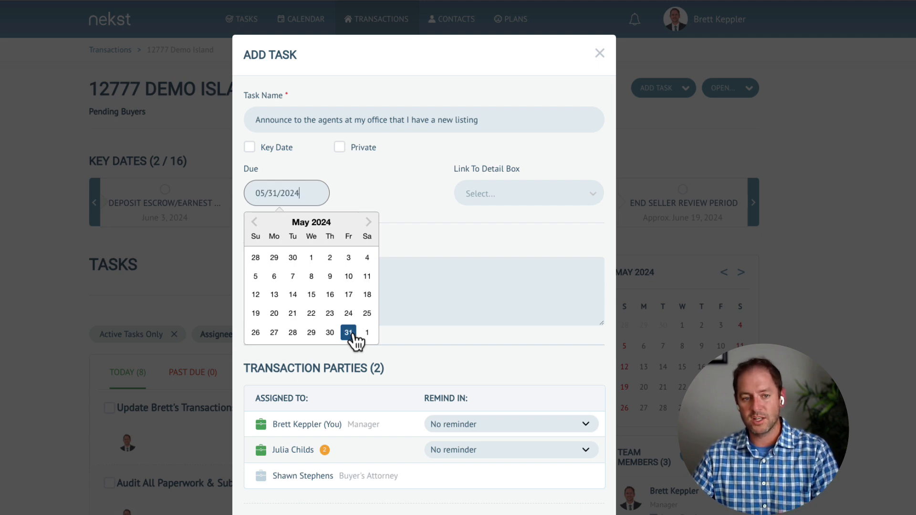
left_click(438, 310)
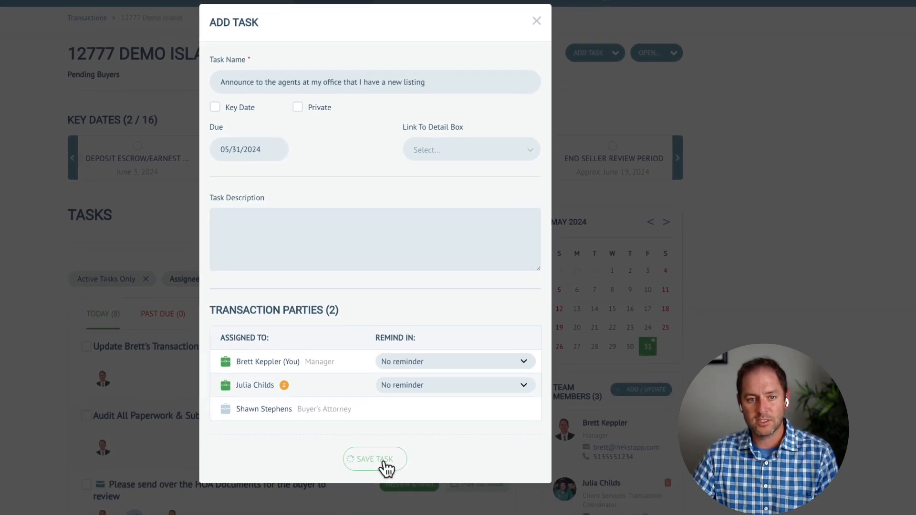
left_click(409, 507)
Mark the new Announce task as completed
scroll(318, 333, "down", 5)
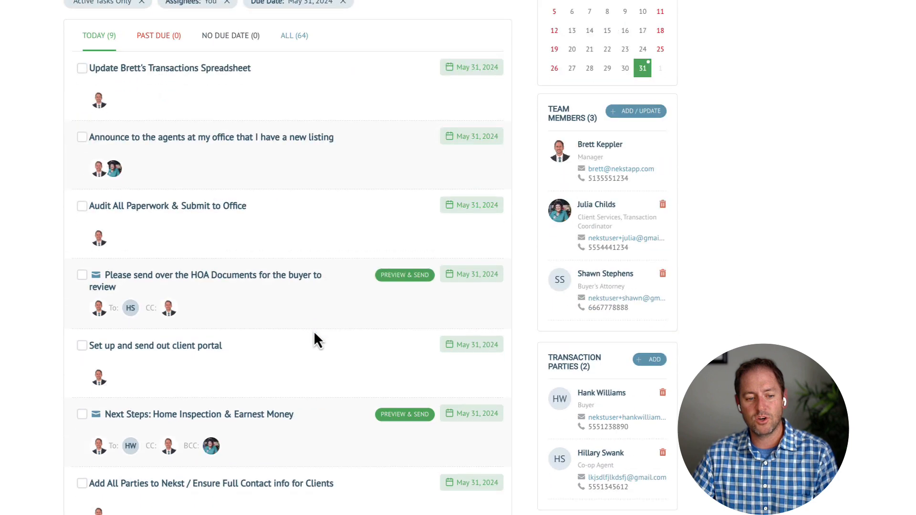
scroll(316, 337, "down", 6)
scroll(213, 305, "up", 3)
scroll(212, 305, "up", 3)
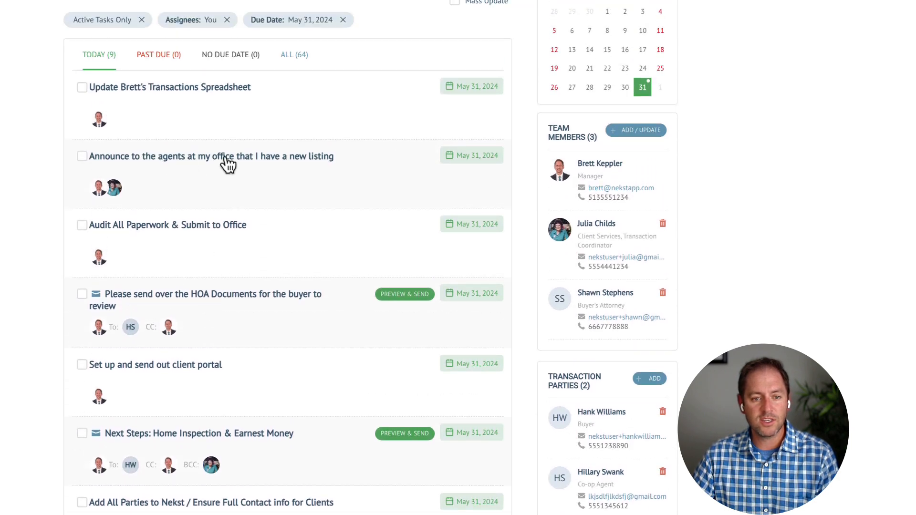
left_click(82, 156)
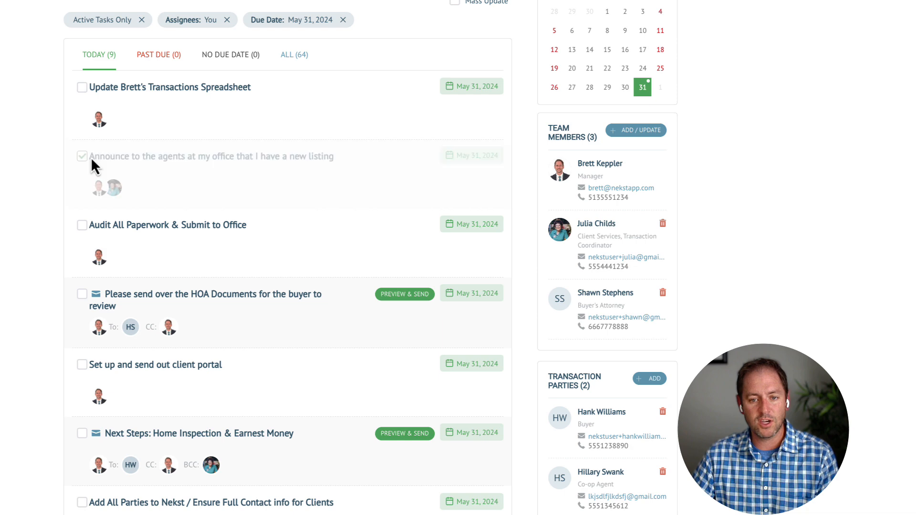
Go to the More Organization slide via the left-hand navigation column
scroll(327, 239, "up", 3)
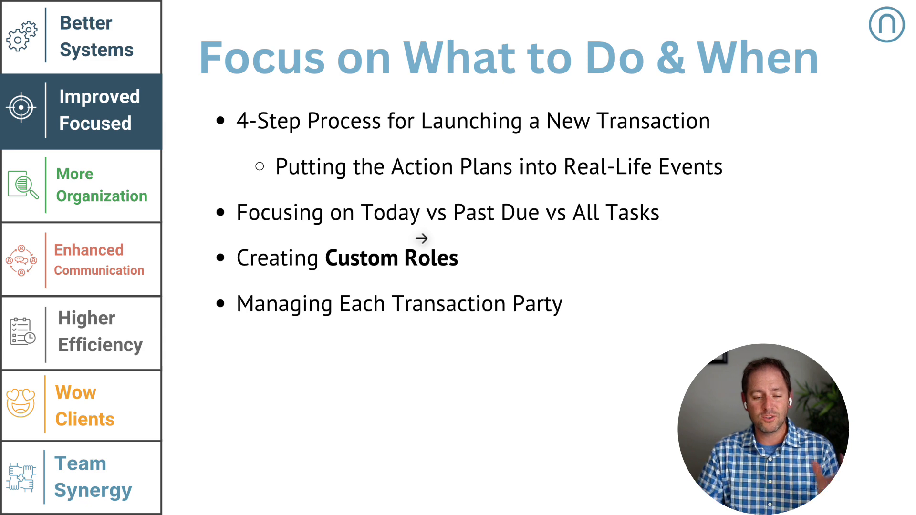
left_click(103, 199)
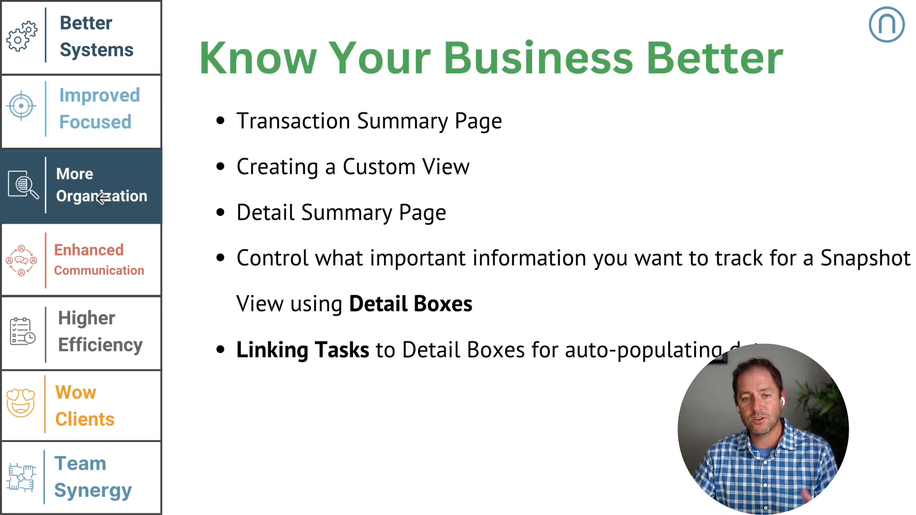